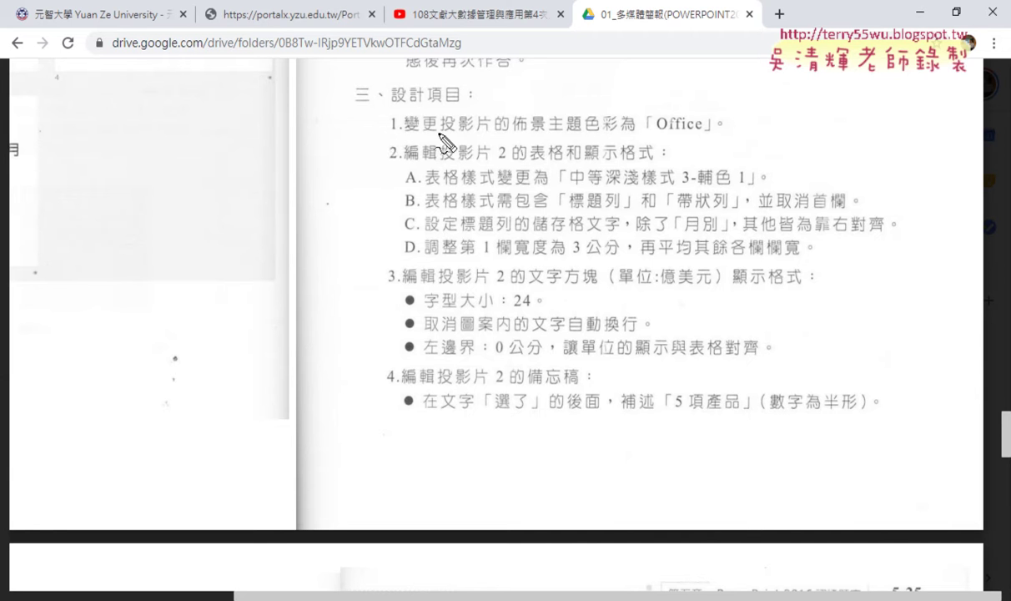
Read item 1 of the task sheet on theme colours, then switch to PPD02.pptx in PowerPoint.
drag(519, 132, 580, 132)
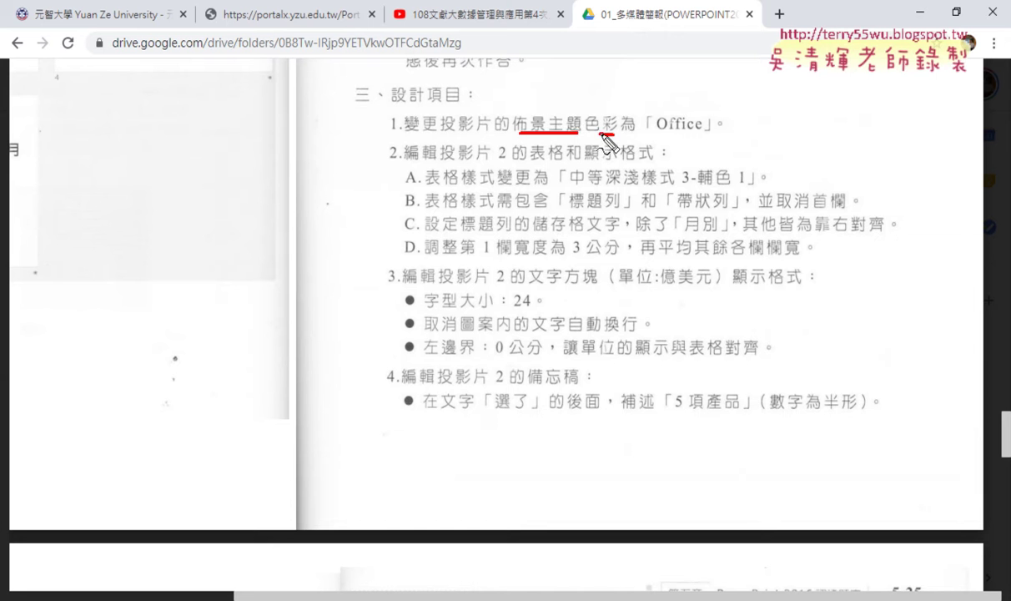
mouse_move(613, 133)
mouse_down()
mouse_move(594, 117)
mouse_move(707, 131)
mouse_up()
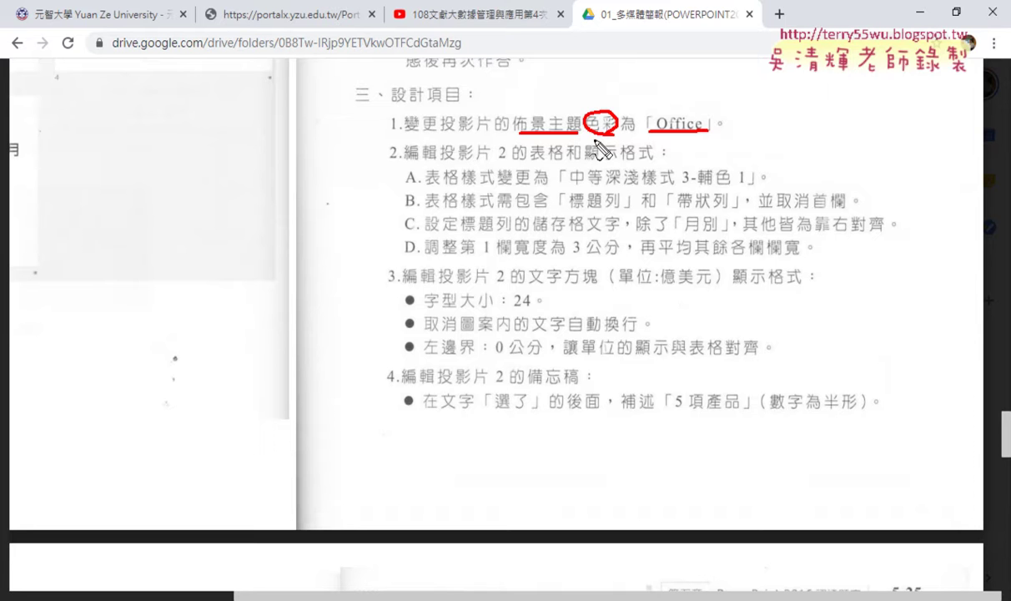
key(Escape)
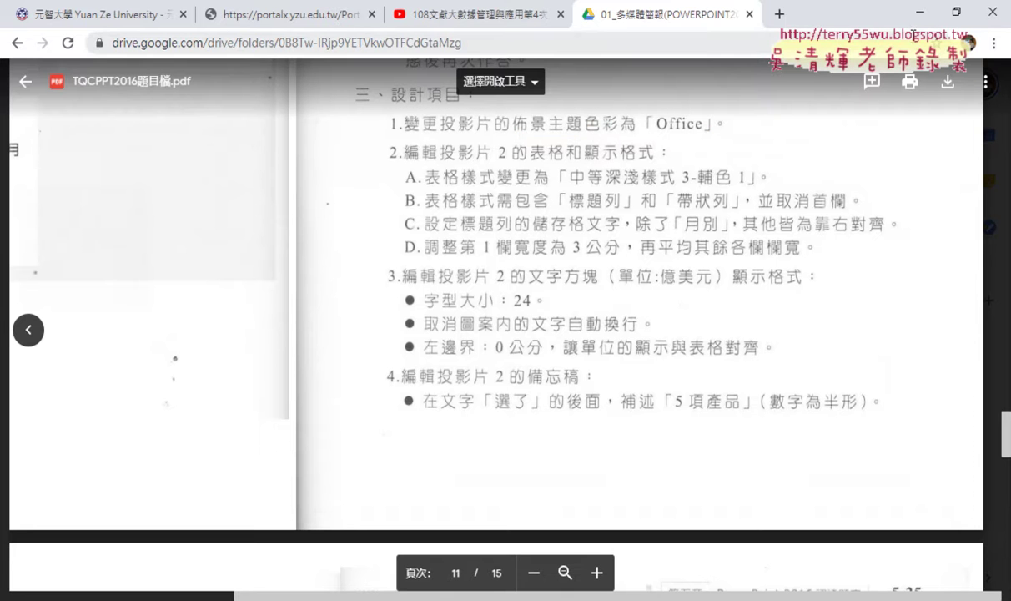
key(alt+Tab)
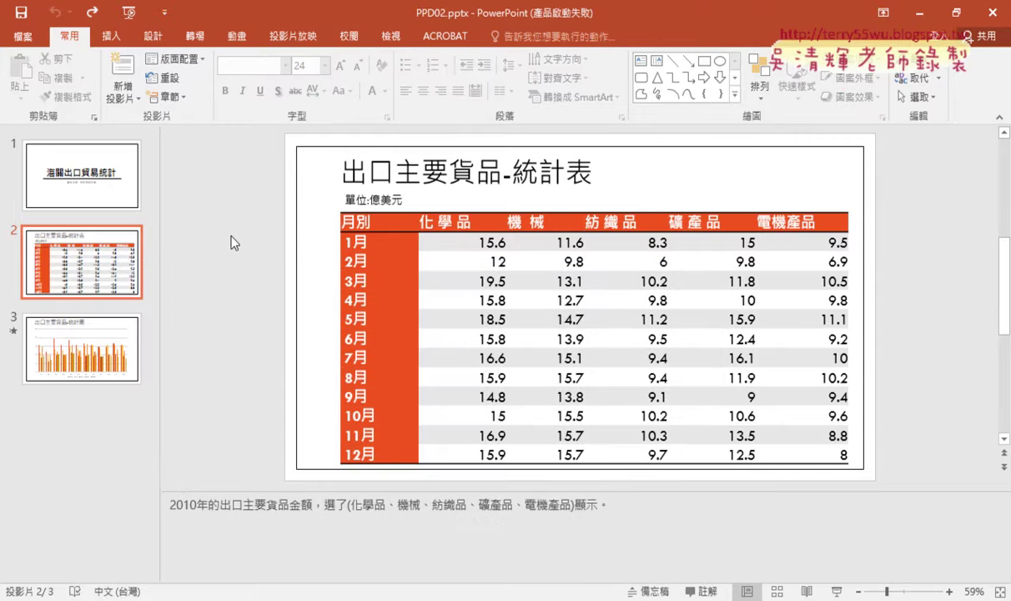
Select title slide 1 and expand the Design tab's full theme gallery.
click(60, 179)
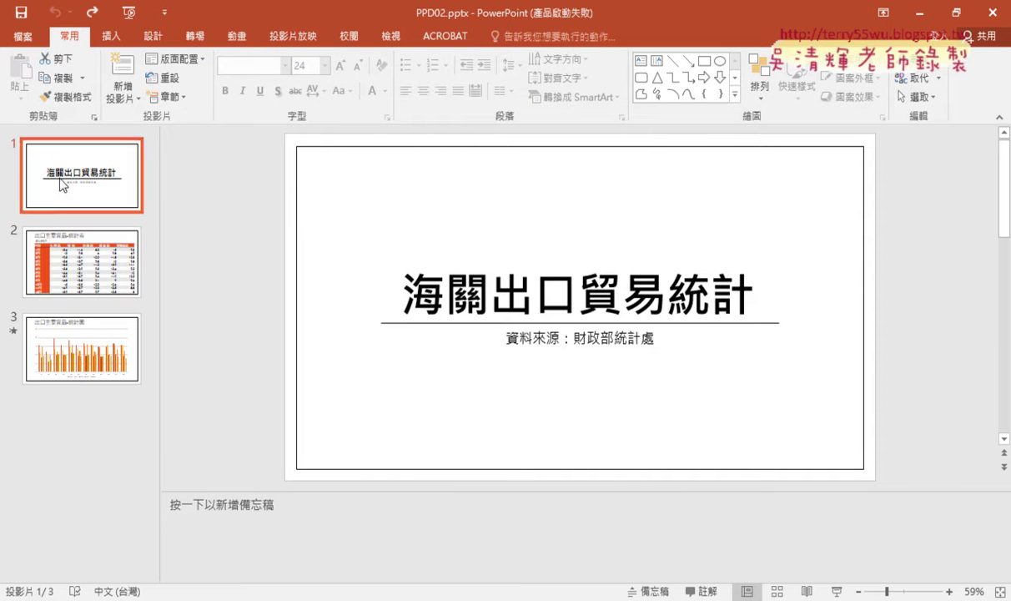
click(152, 38)
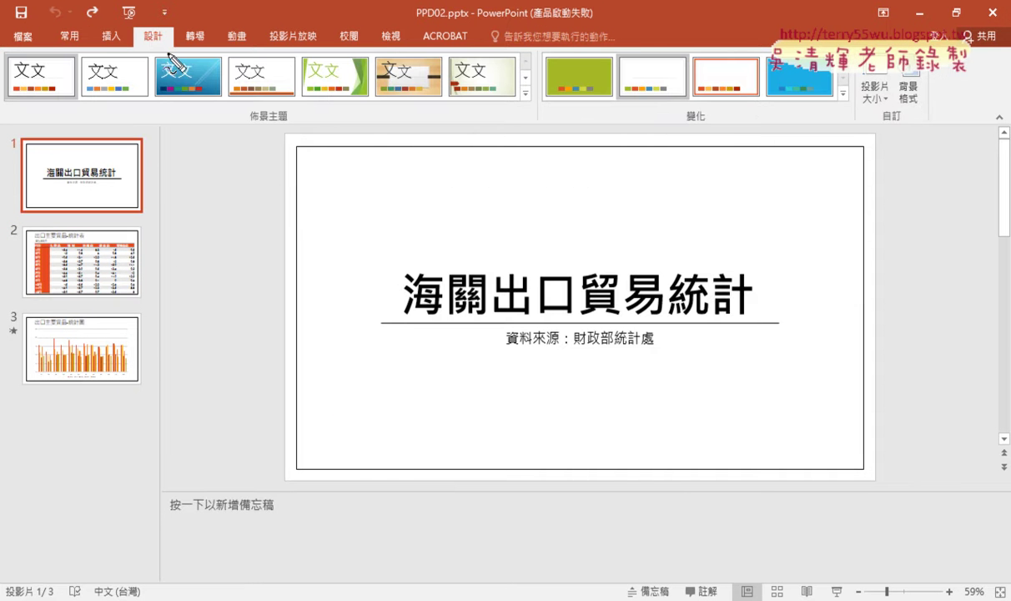
drag(167, 52, 173, 41)
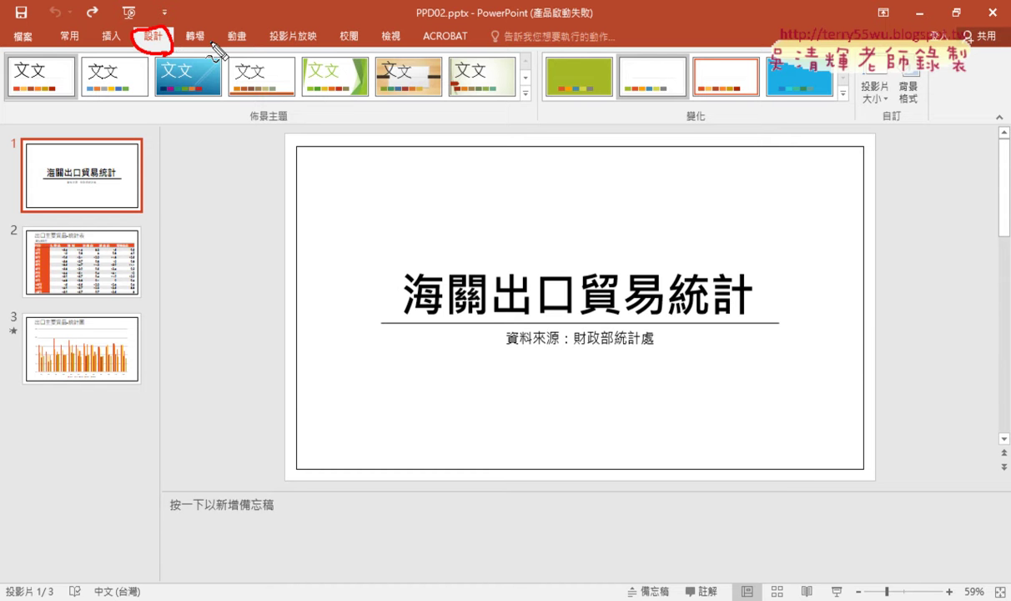
mouse_move(277, 115)
mouse_down()
mouse_move(294, 115)
mouse_move(286, 139)
mouse_up()
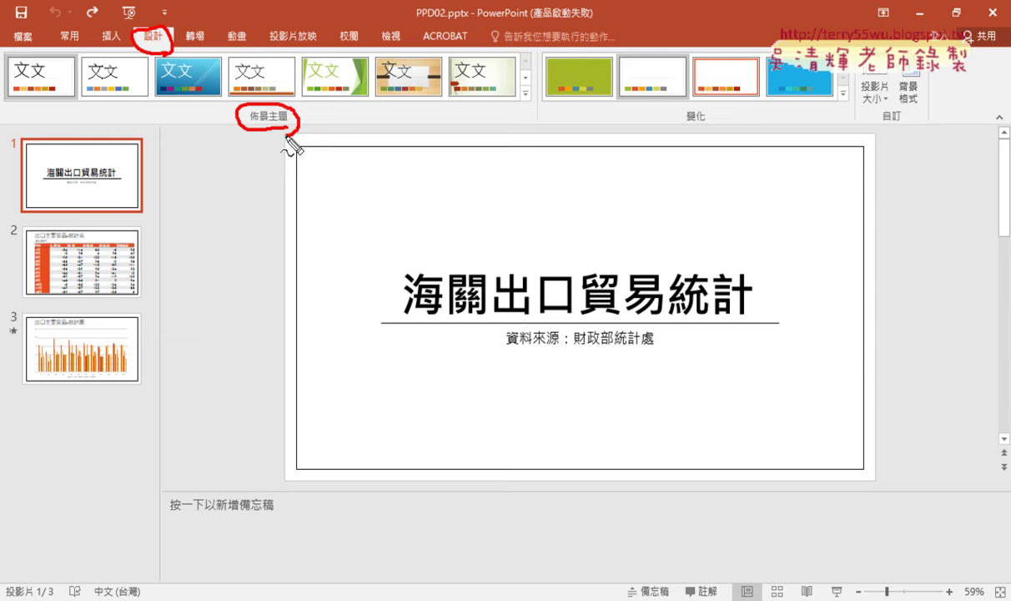
key(Escape)
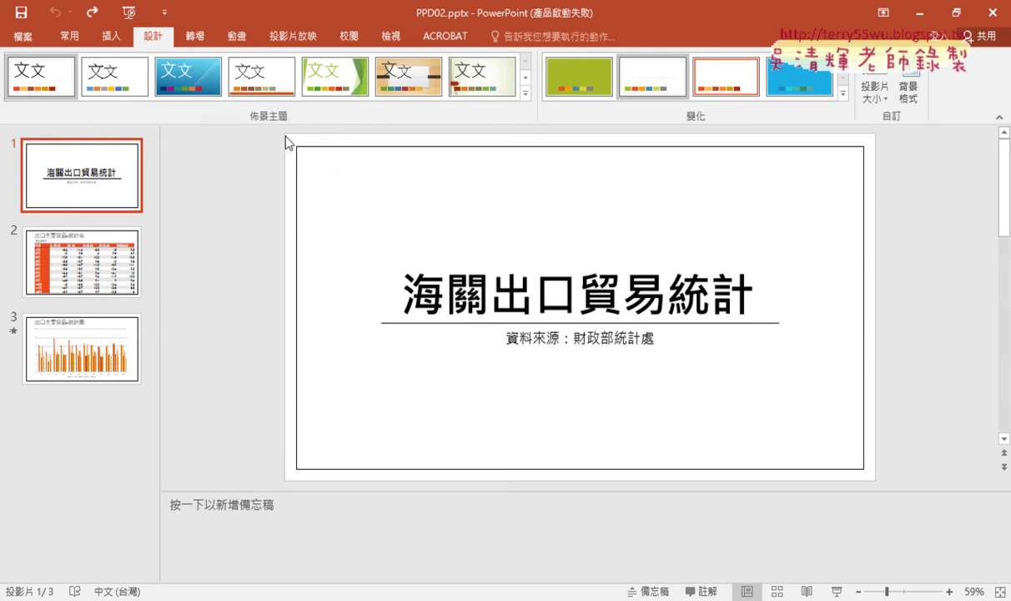
click(525, 94)
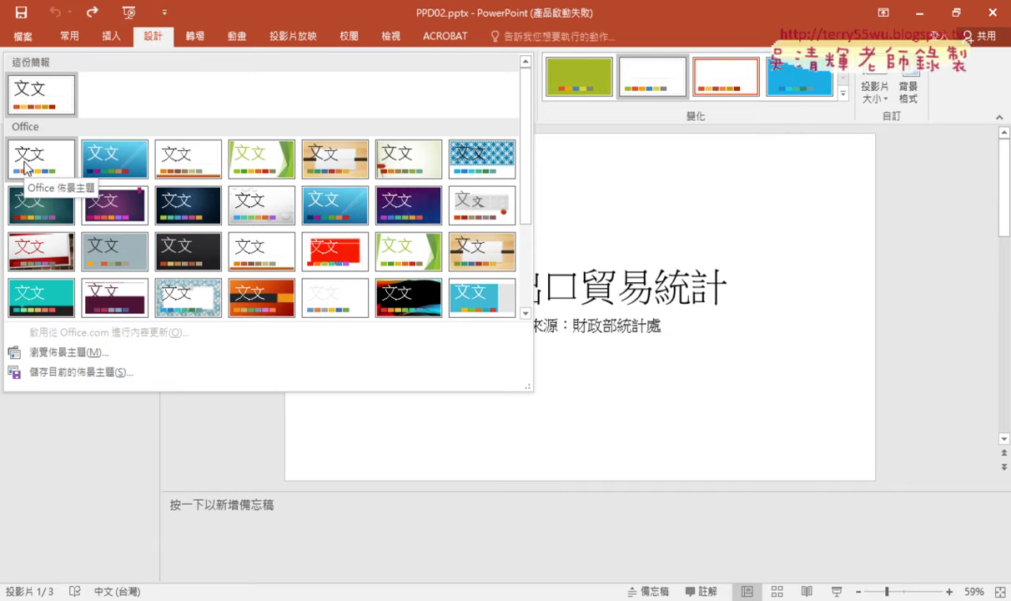
Close the theme gallery unchanged and show the Variants menu of colours, fonts, effects and background styles.
click(578, 120)
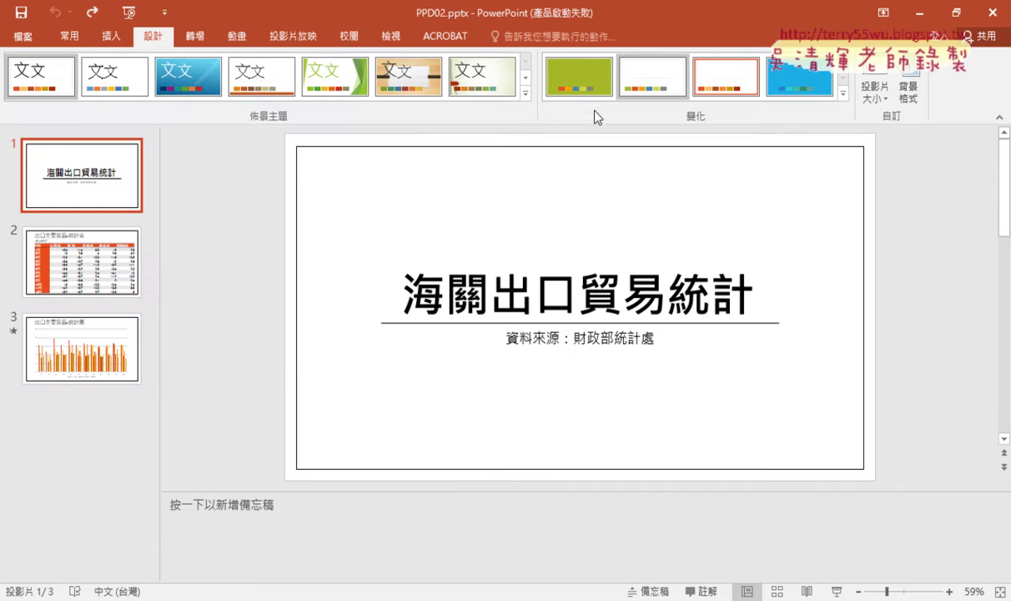
click(525, 93)
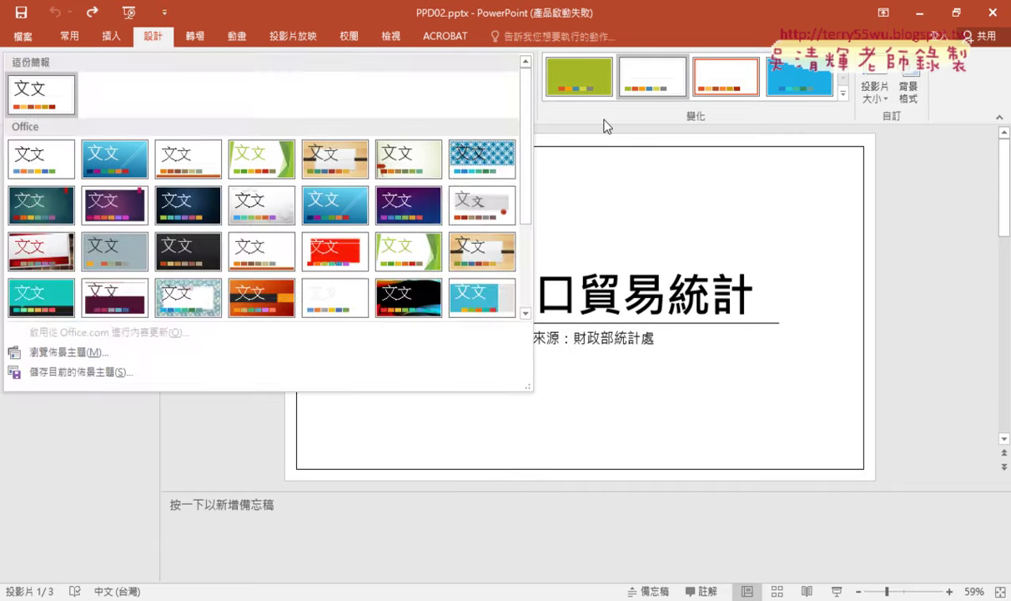
click(704, 124)
click(842, 94)
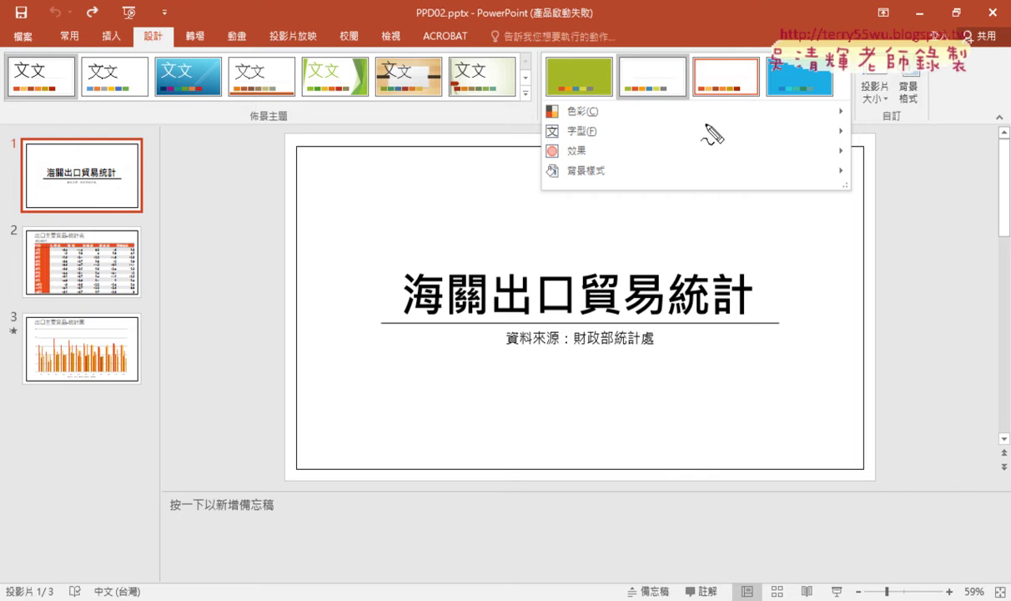
Apply the Office colour scheme from the Variants Colors (色彩) list.
mouse_move(605, 126)
mouse_down()
mouse_move(546, 96)
mouse_move(604, 130)
mouse_up()
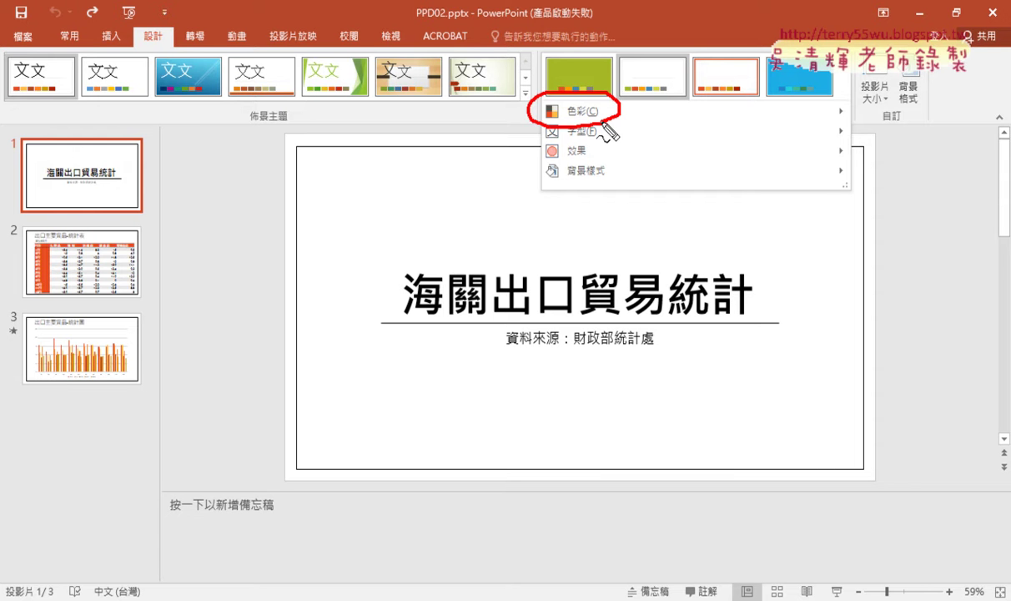
key(Escape)
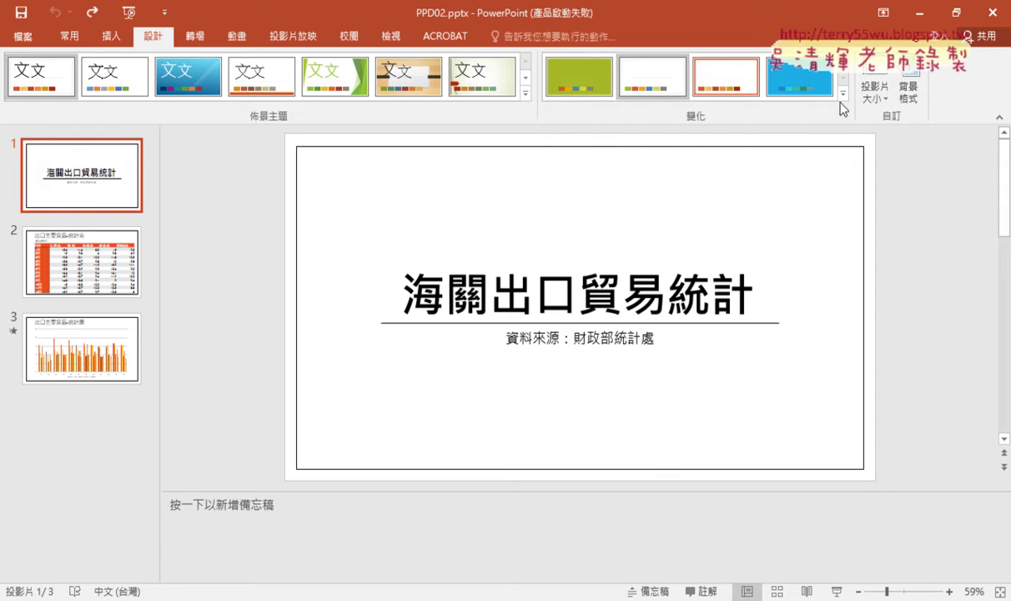
click(842, 94)
mouse_move(582, 111)
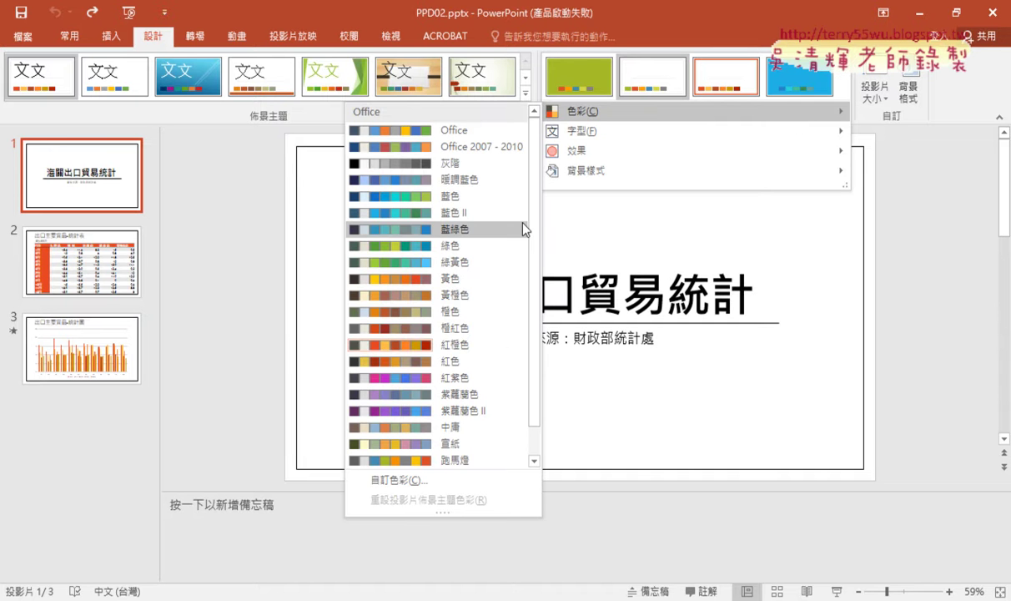
scroll(534, 238, down, 1)
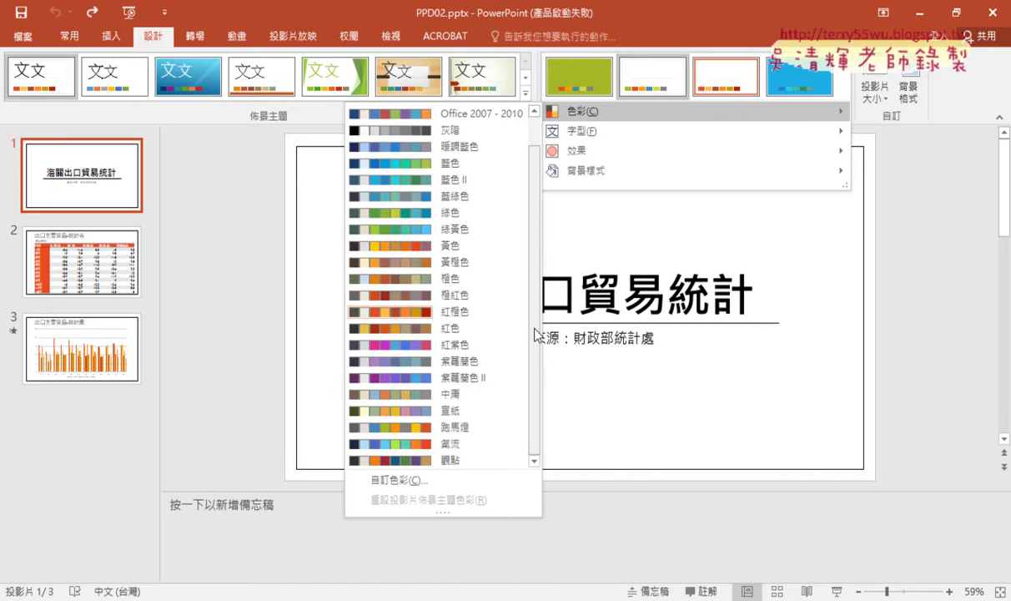
scroll(534, 333, up, 1)
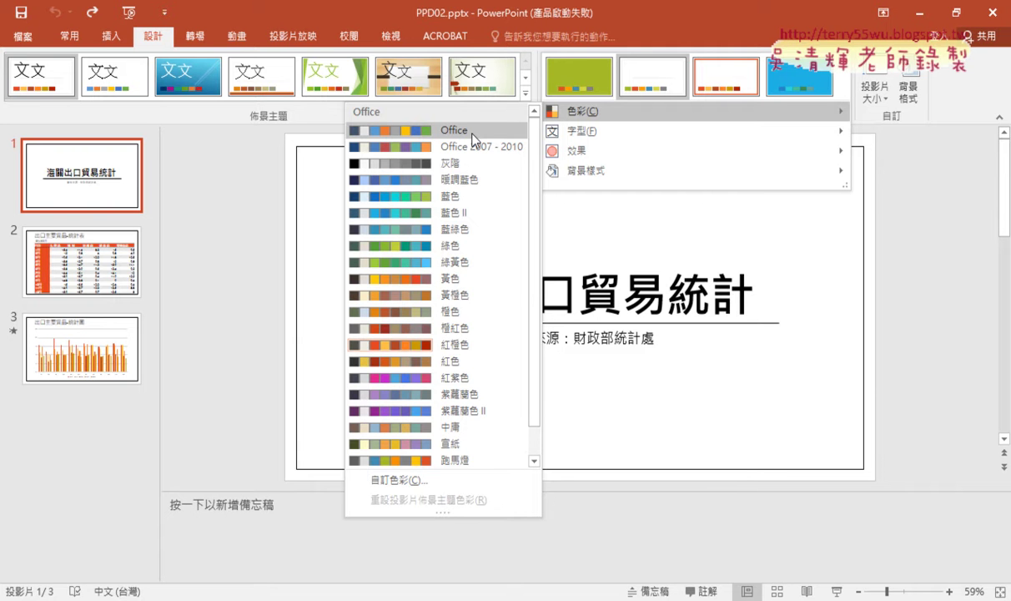
click(472, 134)
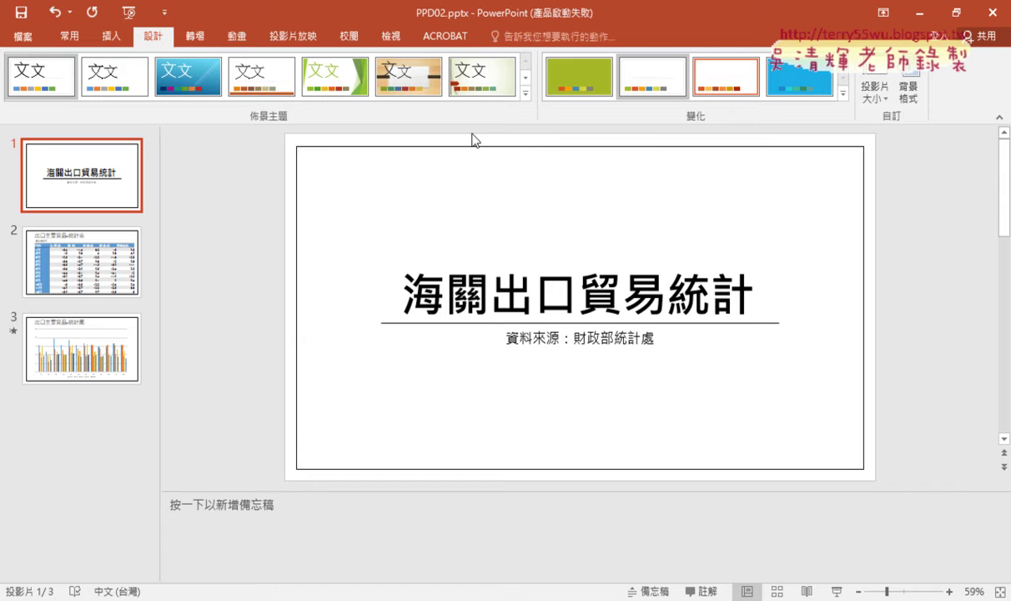
Undo and redo the Office colour scheme to compare slide 2's table in blue.
key(ctrl+z)
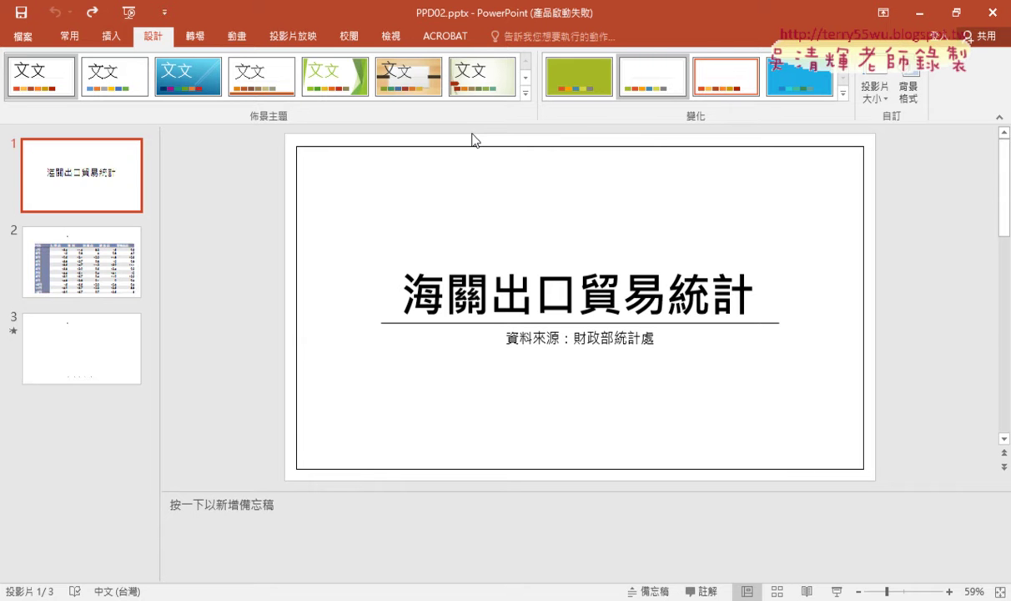
key(ctrl+y)
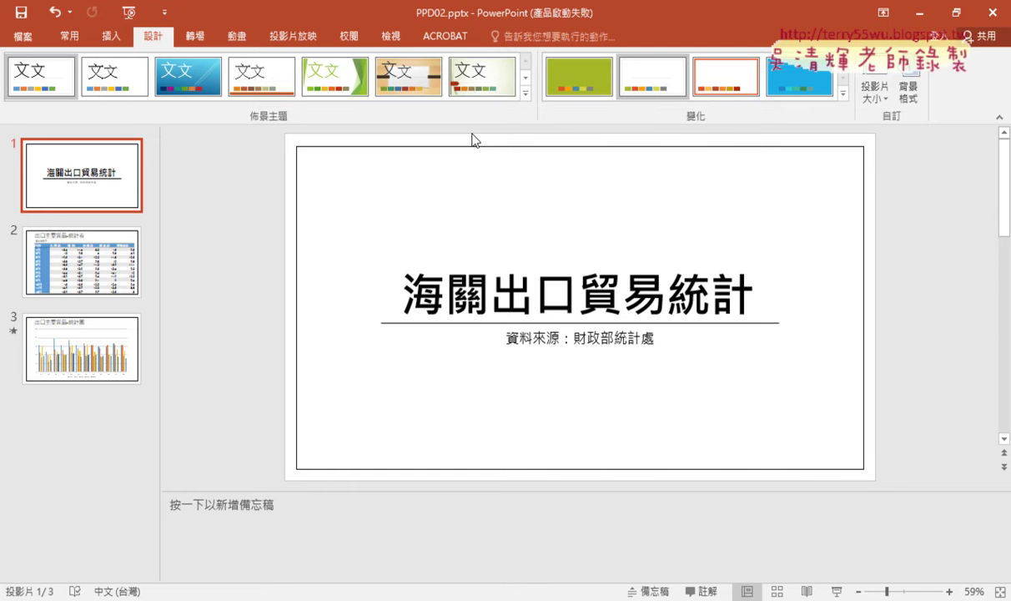
click(113, 267)
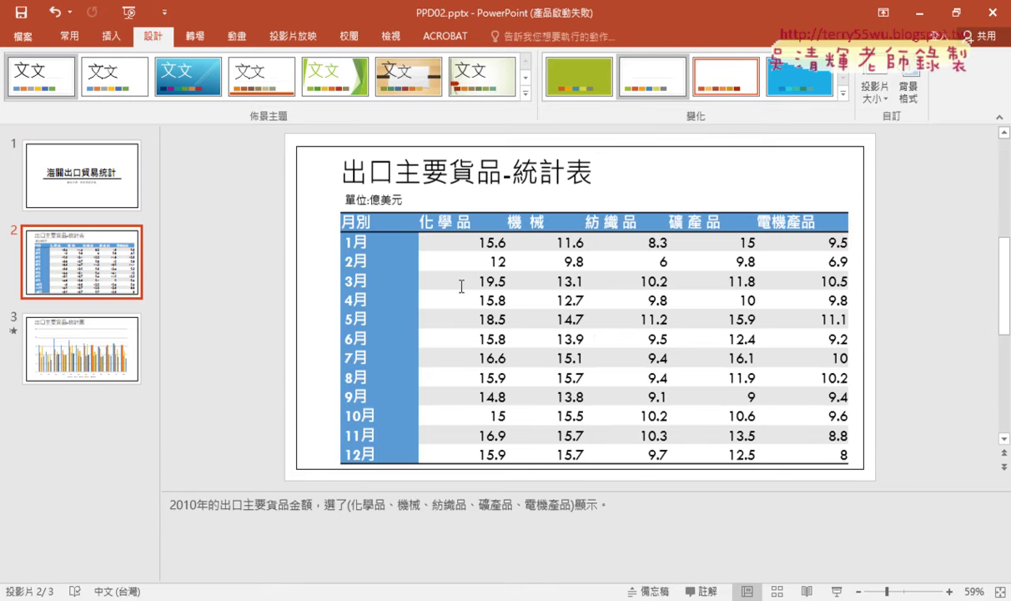
key(ctrl+z)
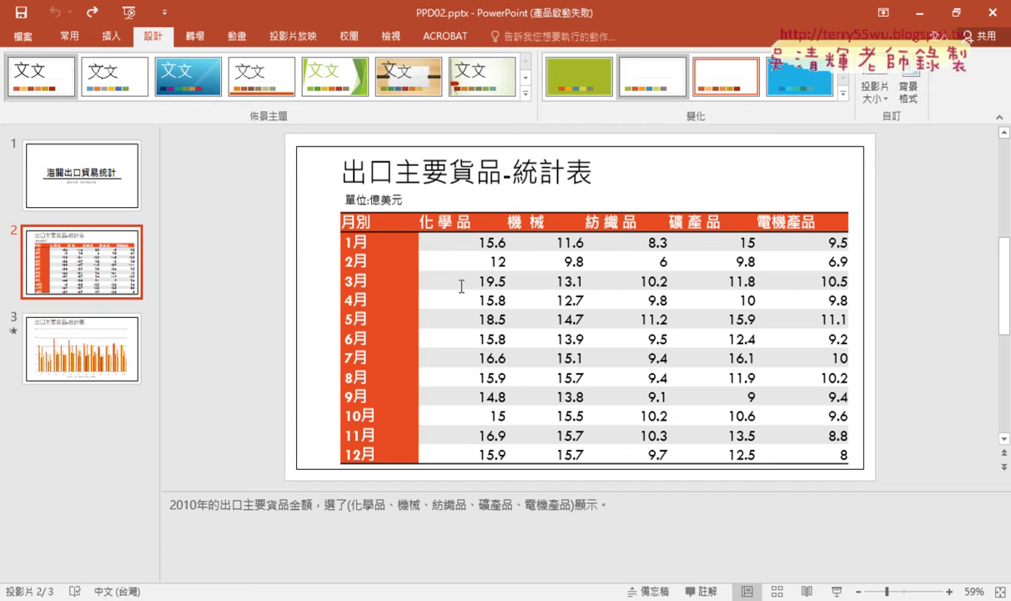
key(ctrl+y)
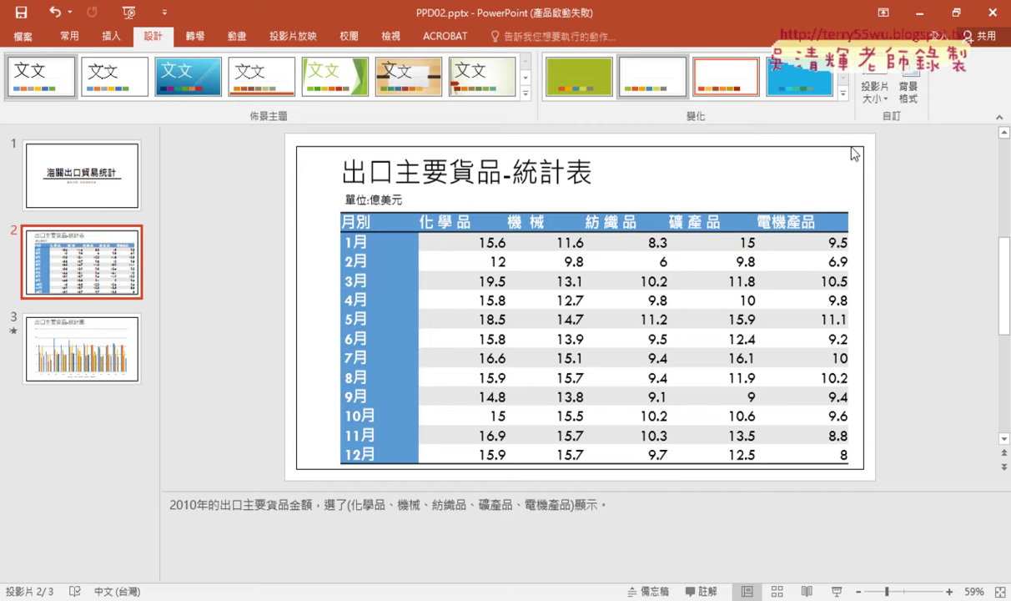
click(843, 93)
mouse_move(634, 111)
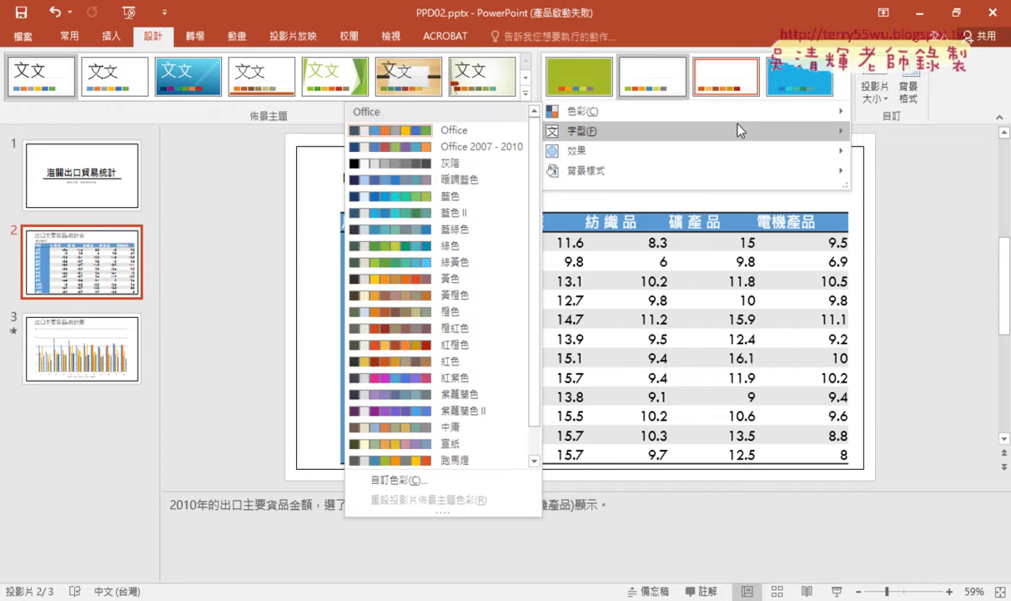
Try the 中庸 and magenta colour schemes from the Variants colour list.
scroll(505, 250, down, 2)
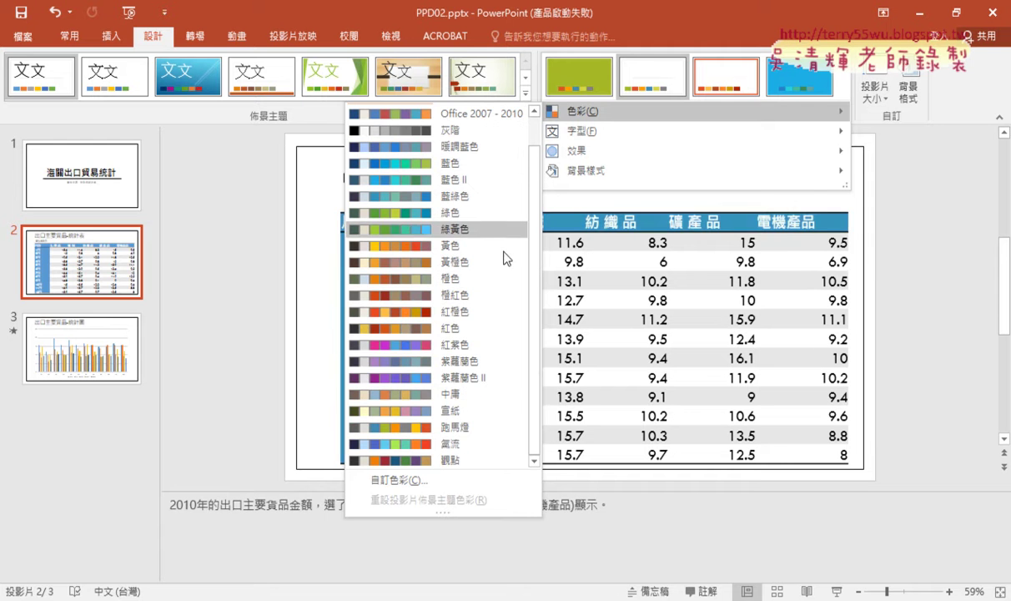
click(470, 392)
click(470, 388)
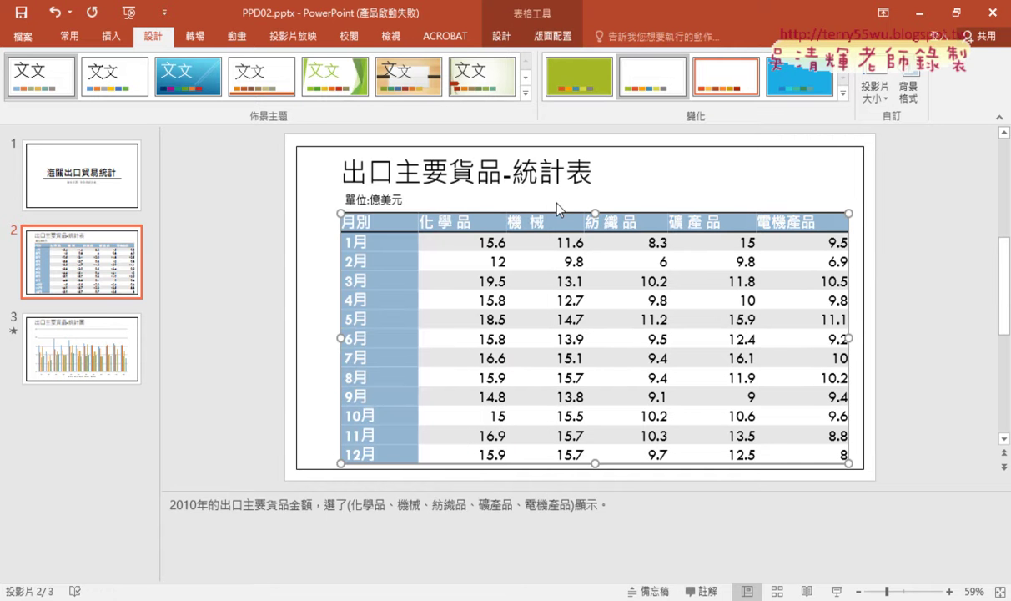
click(843, 93)
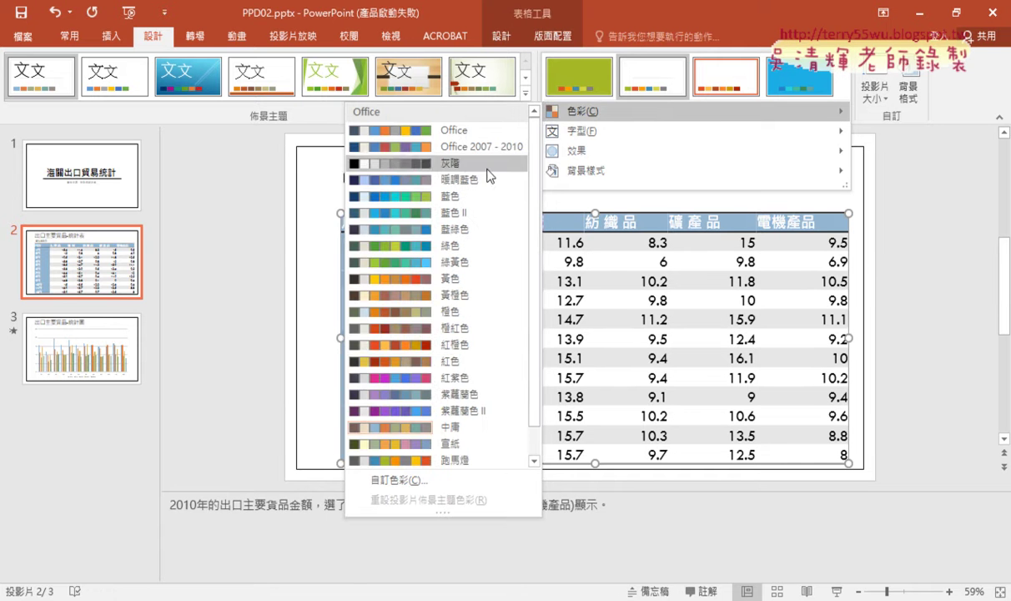
click(465, 378)
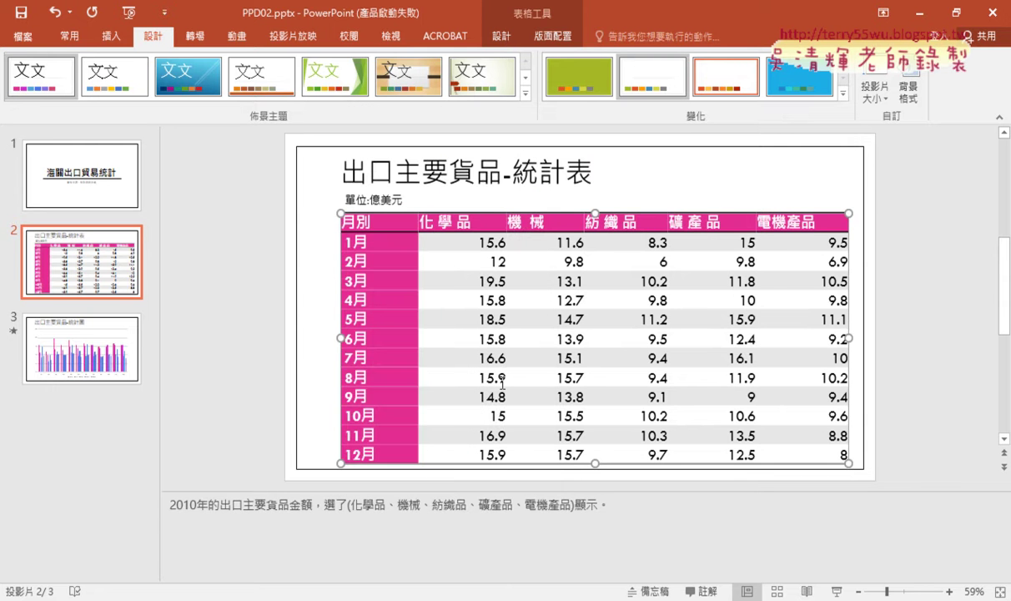
Compare the chart and table slides, undo the magenta scheme, and switch to the exam PDF.
click(82, 361)
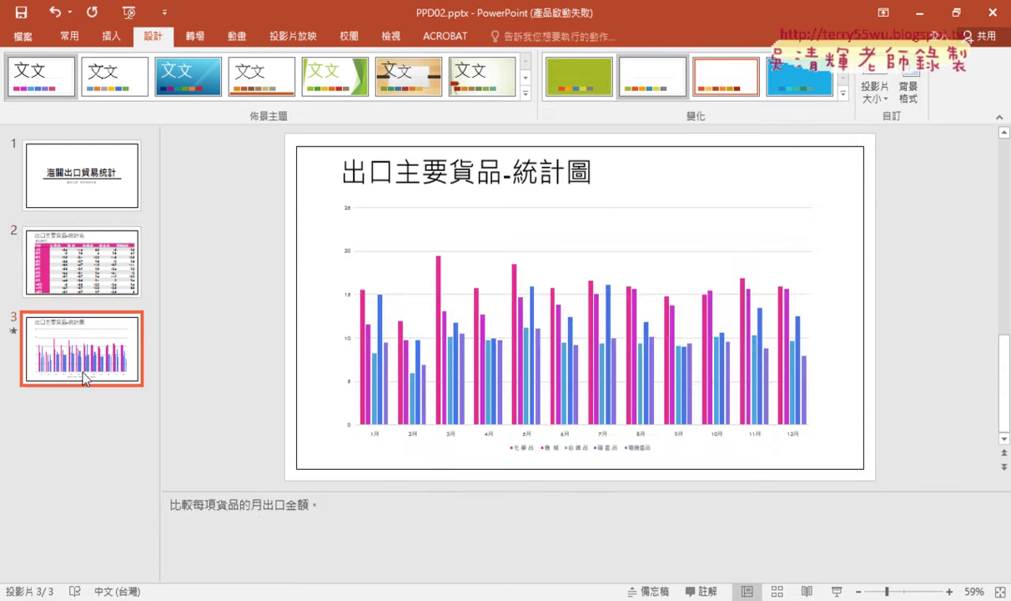
click(83, 278)
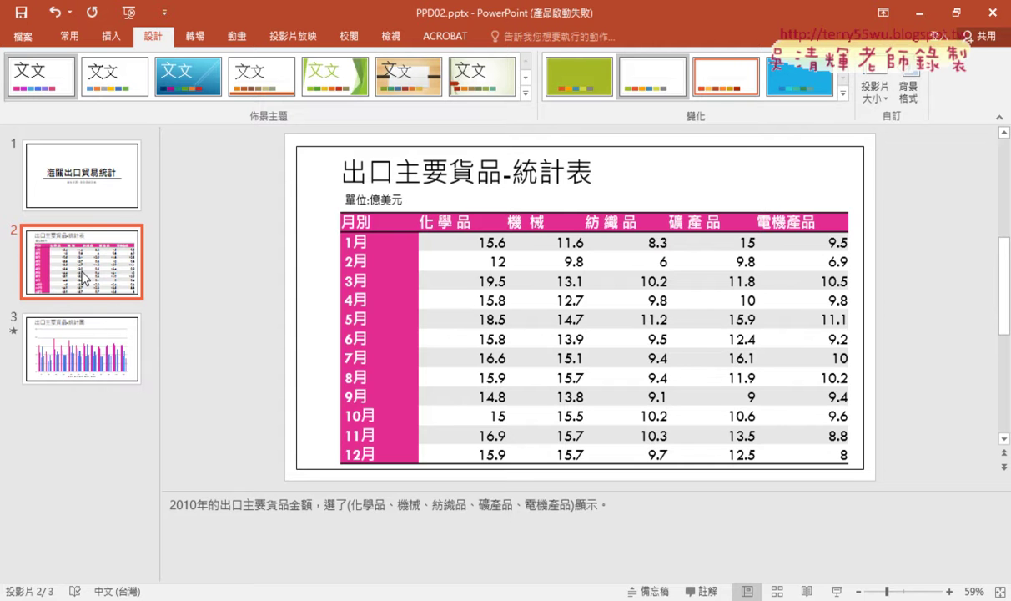
click(81, 360)
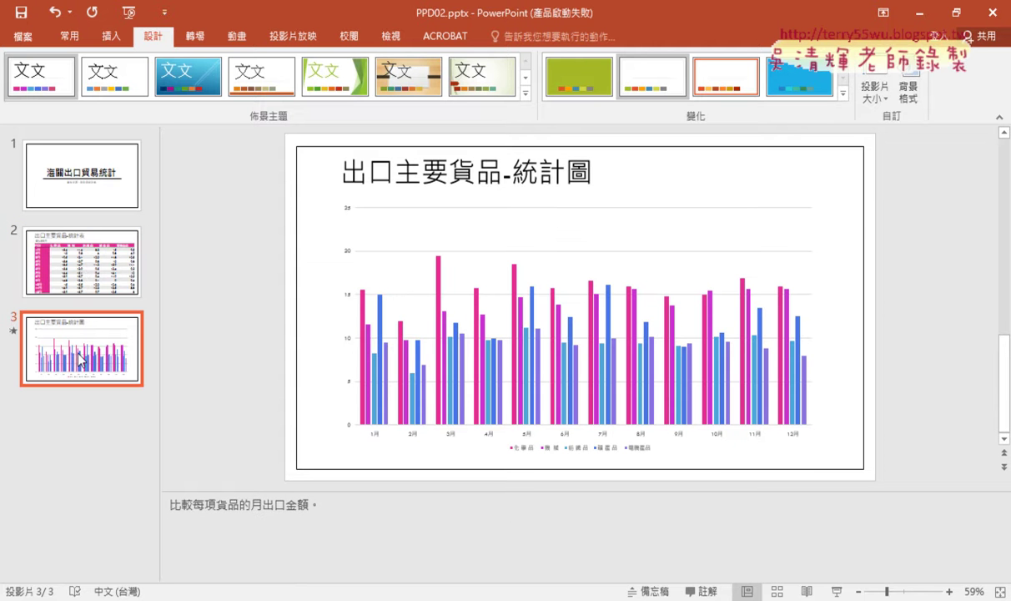
click(109, 259)
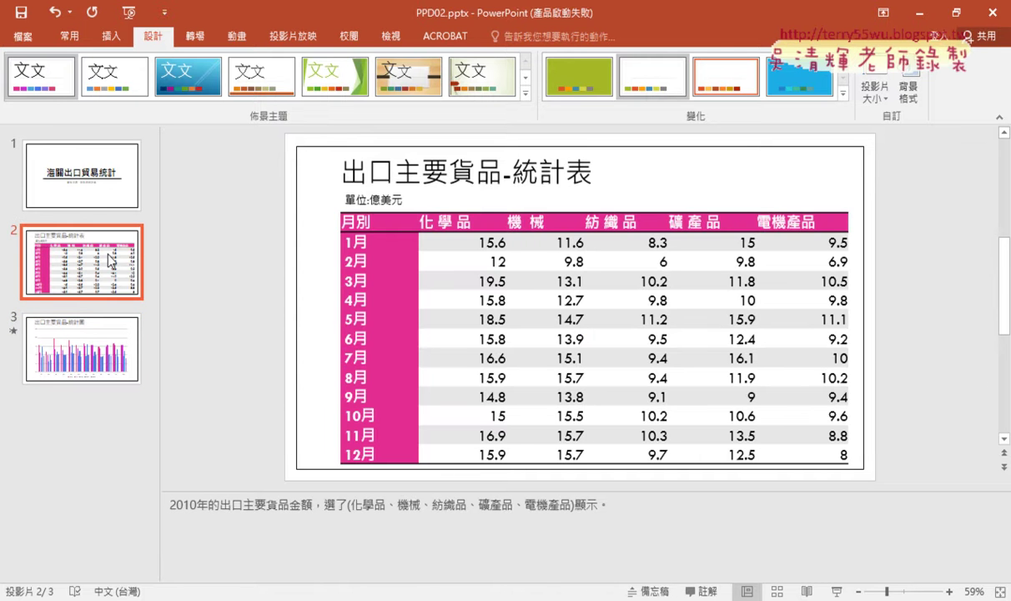
key(ctrl+z)
key(ctrl+z)
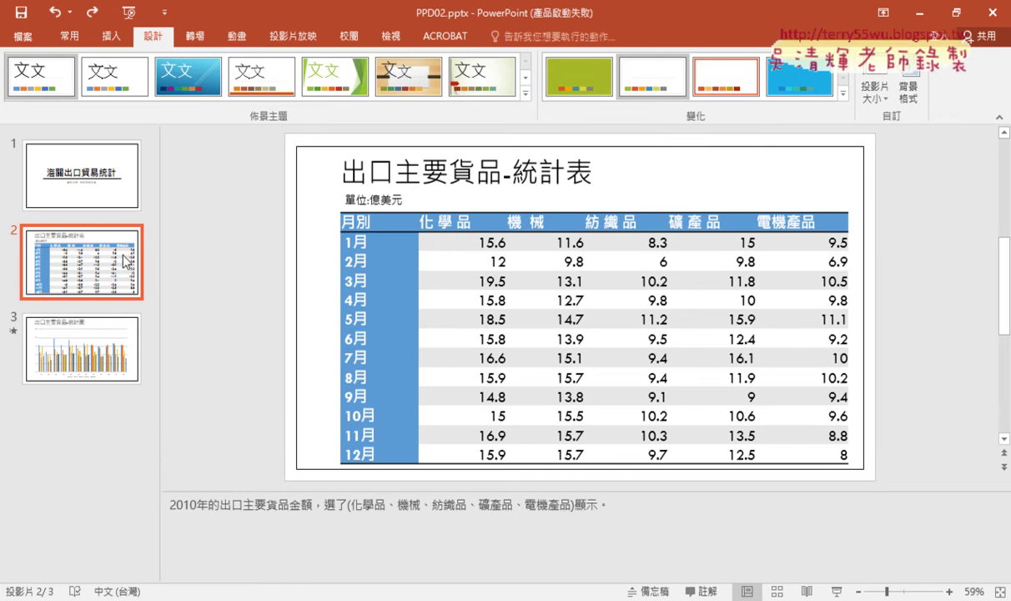
key(alt+Tab)
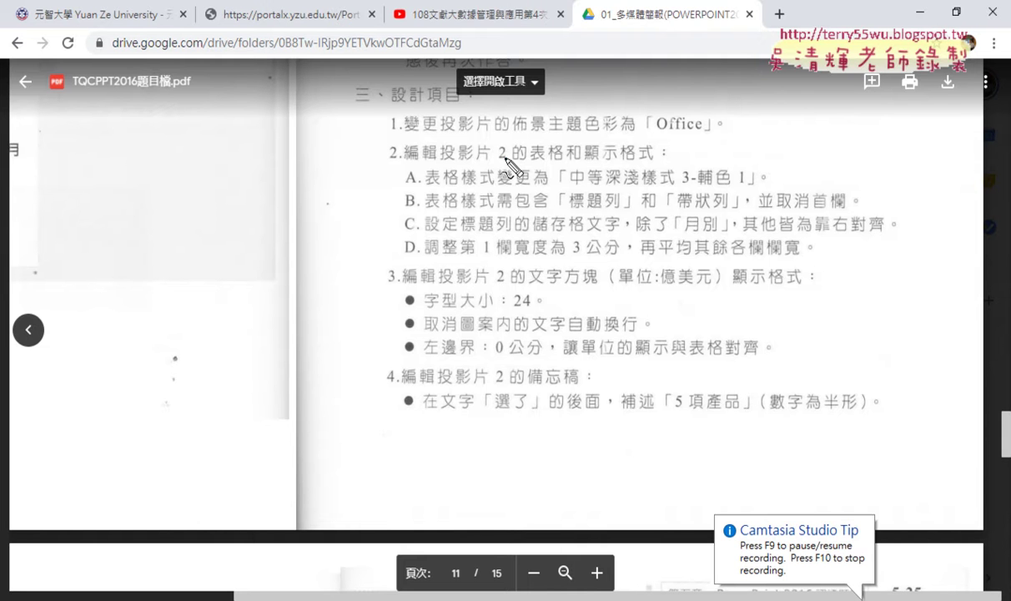
mouse_move(411, 165)
mouse_down()
mouse_move(512, 144)
mouse_move(448, 175)
mouse_up()
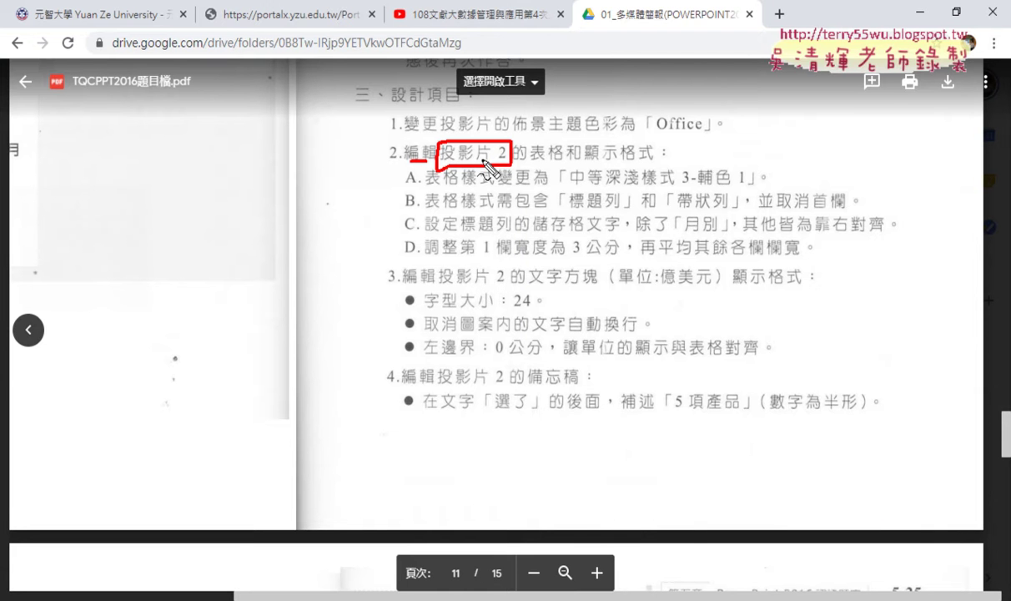
drag(530, 160, 655, 160)
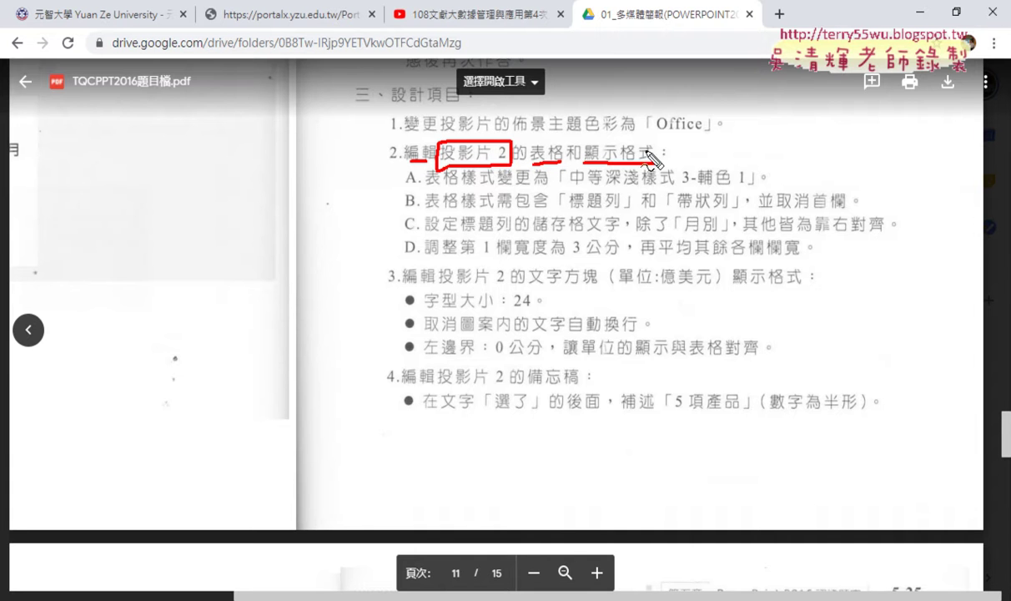
drag(427, 192, 492, 191)
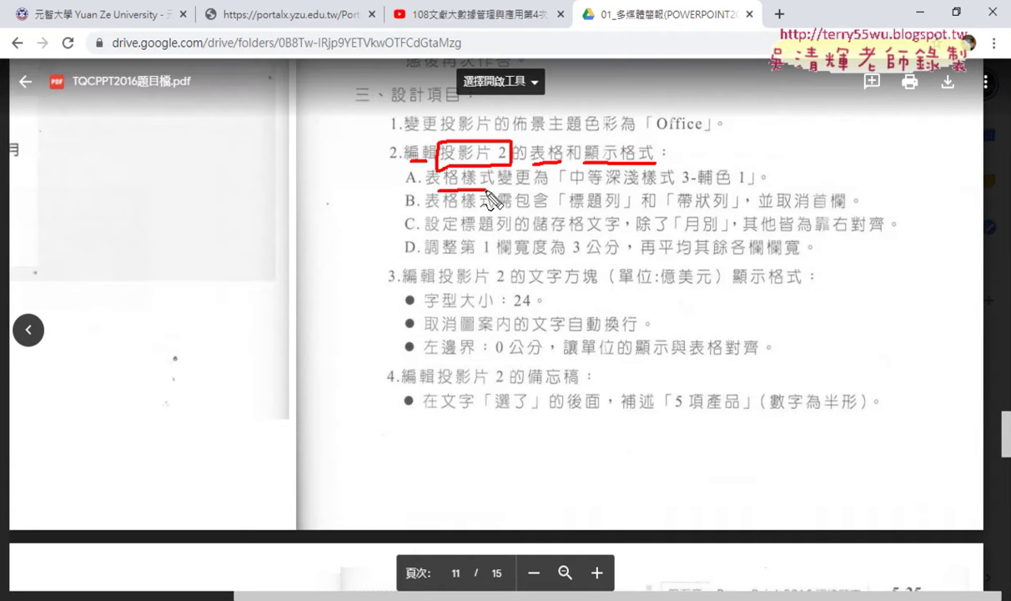
drag(566, 191, 741, 192)
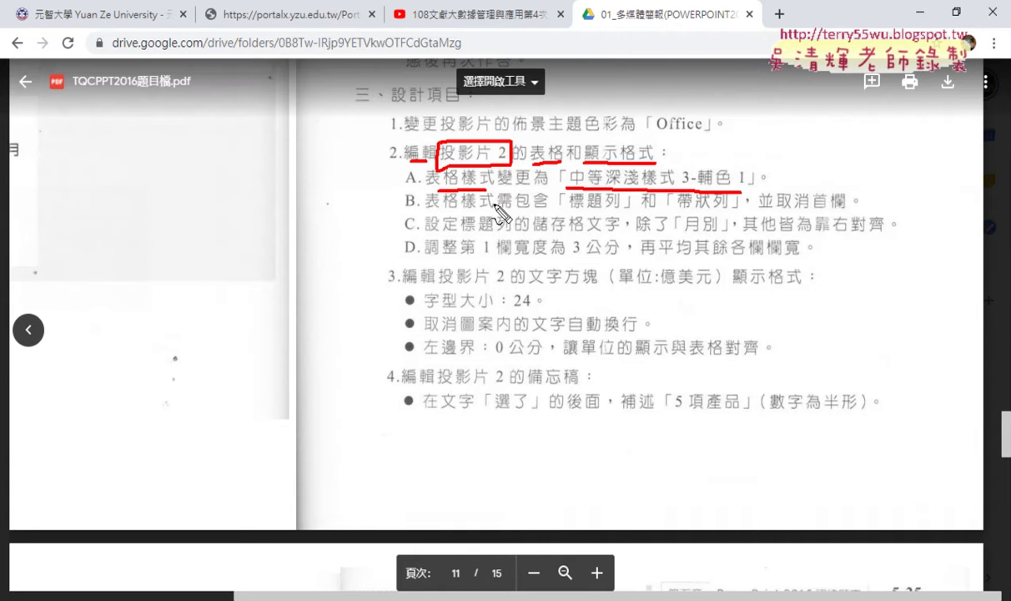
drag(426, 208, 488, 207)
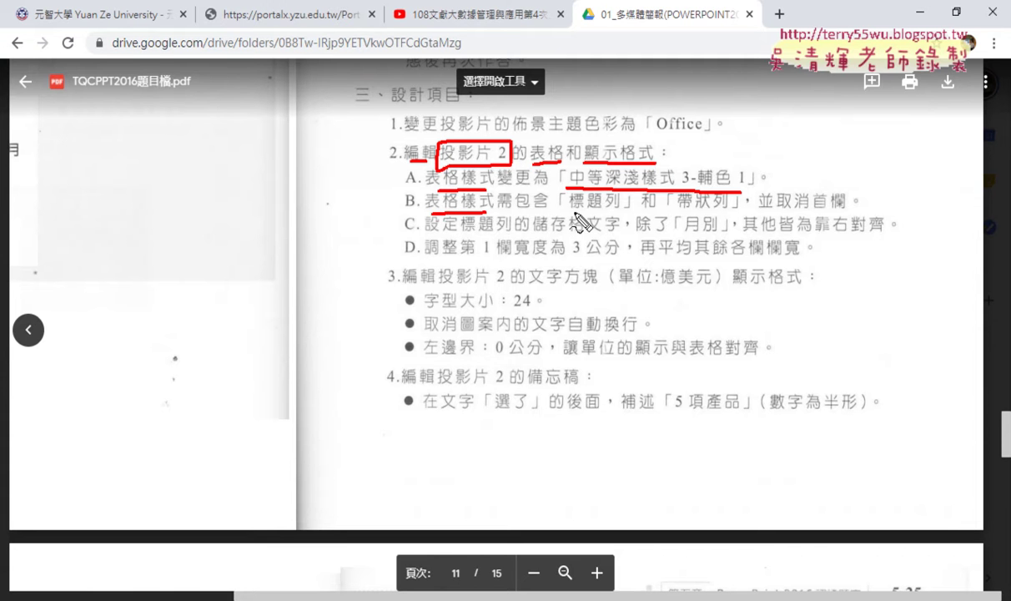
drag(569, 209, 726, 208)
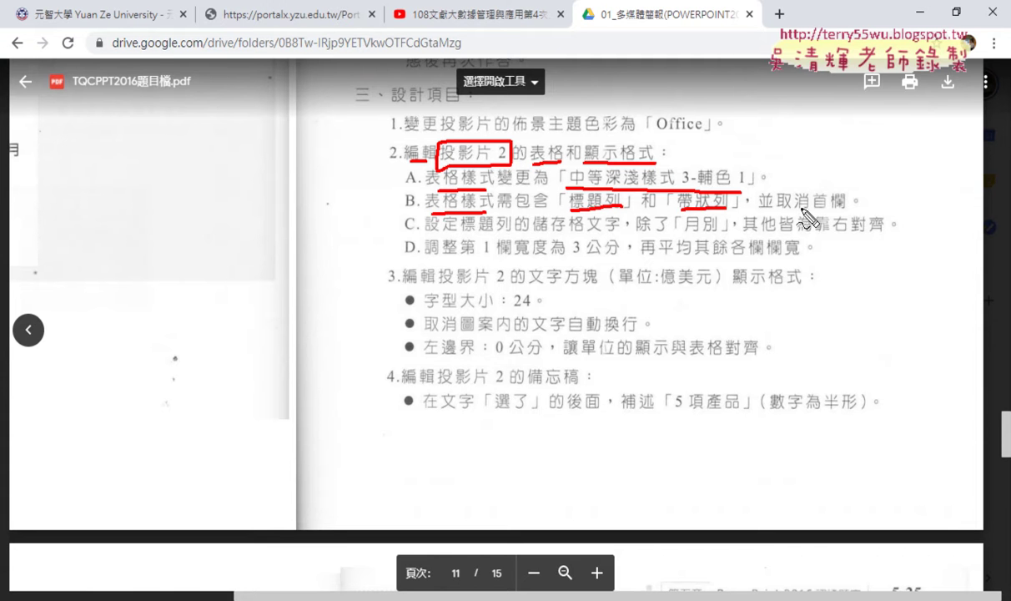
mouse_move(813, 210)
mouse_down()
mouse_move(849, 194)
mouse_move(806, 206)
mouse_up()
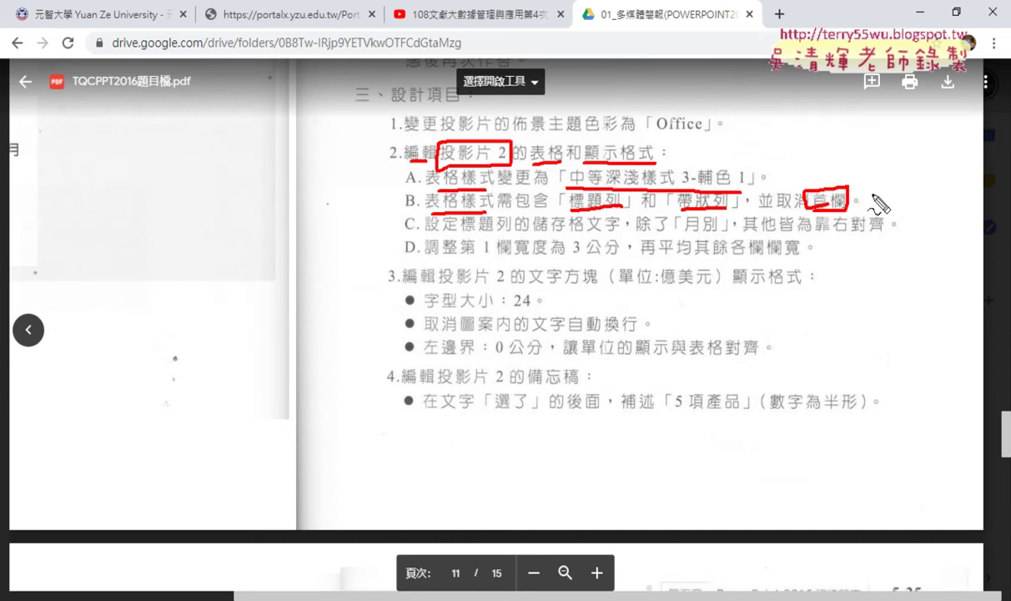
drag(859, 189, 877, 206)
drag(877, 189, 861, 205)
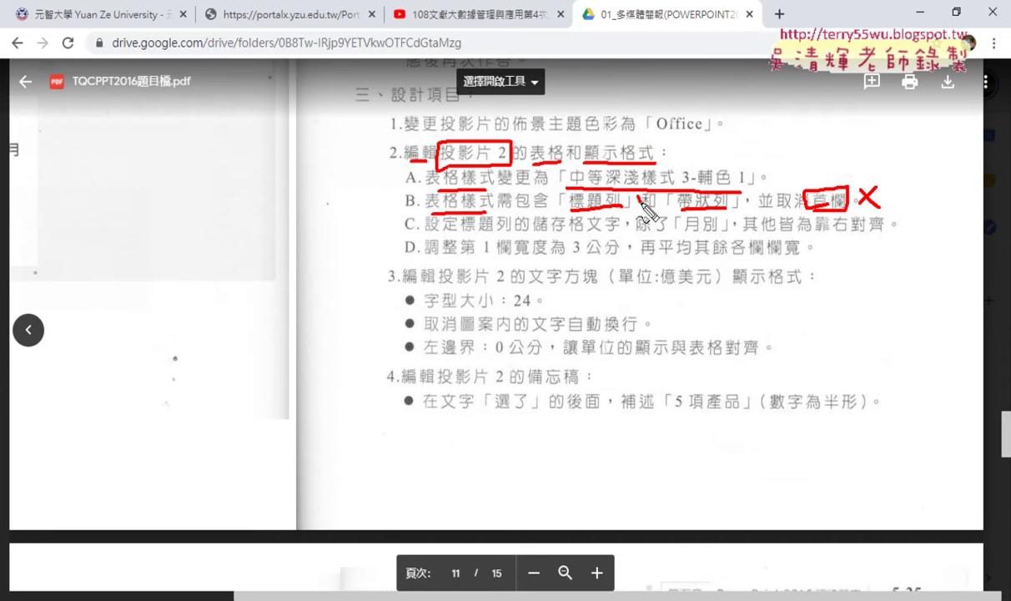
drag(637, 191, 672, 181)
drag(761, 189, 792, 178)
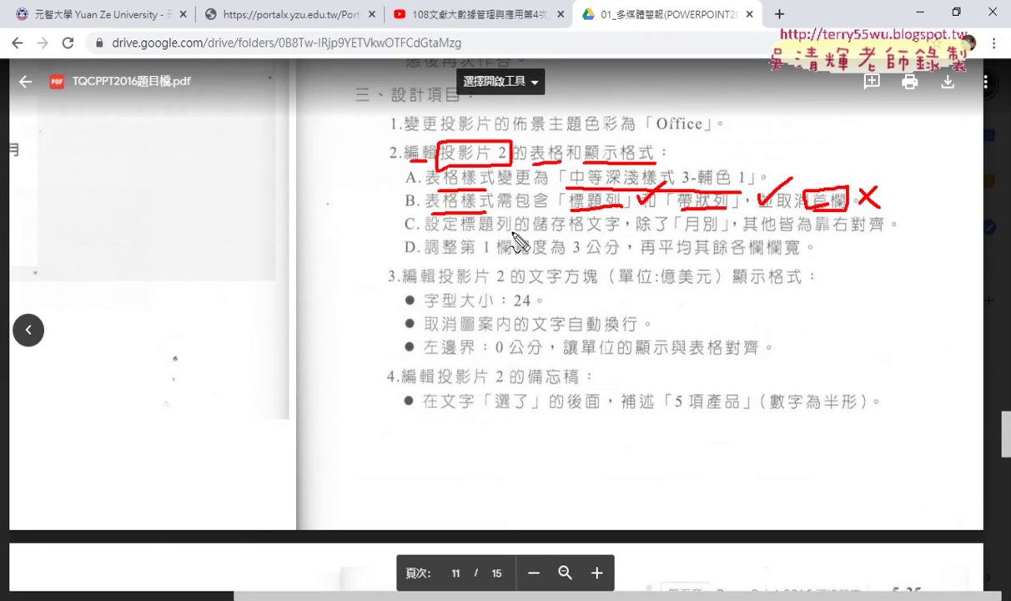
drag(535, 232, 615, 231)
drag(461, 235, 511, 233)
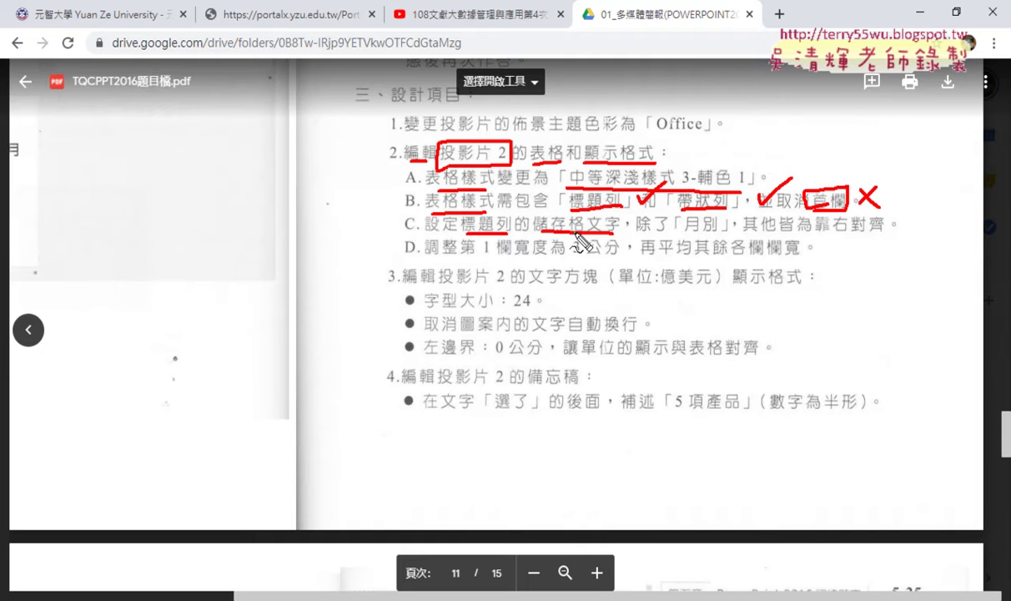
drag(683, 236, 711, 235)
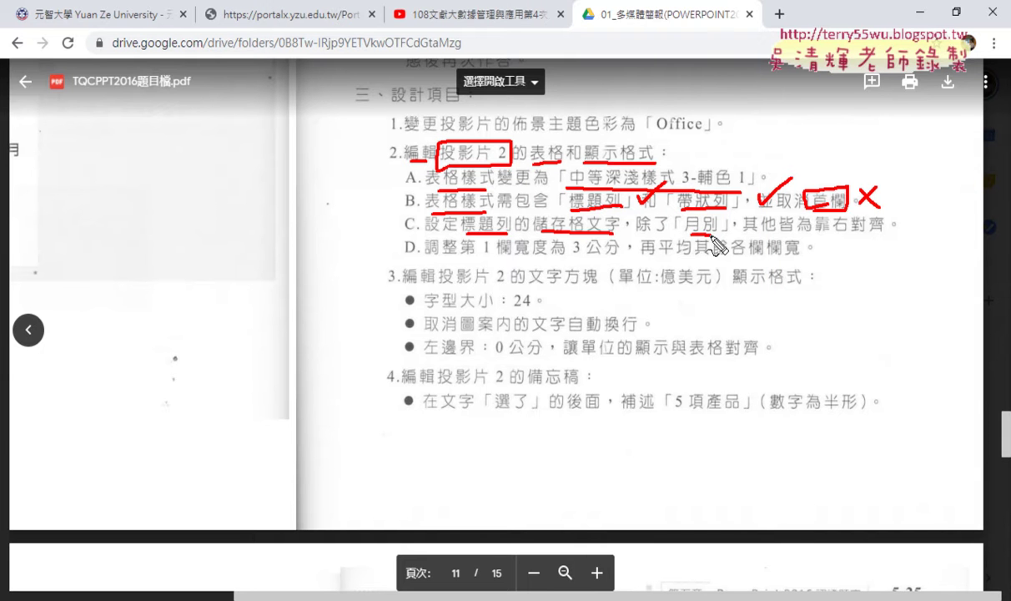
drag(814, 237, 880, 236)
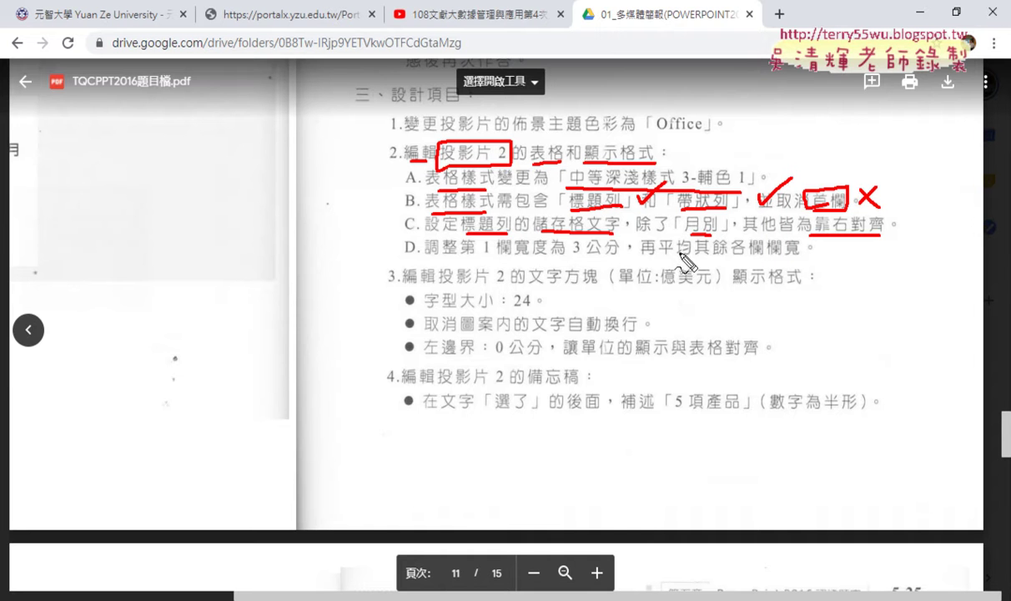
drag(469, 250, 505, 250)
drag(569, 253, 619, 252)
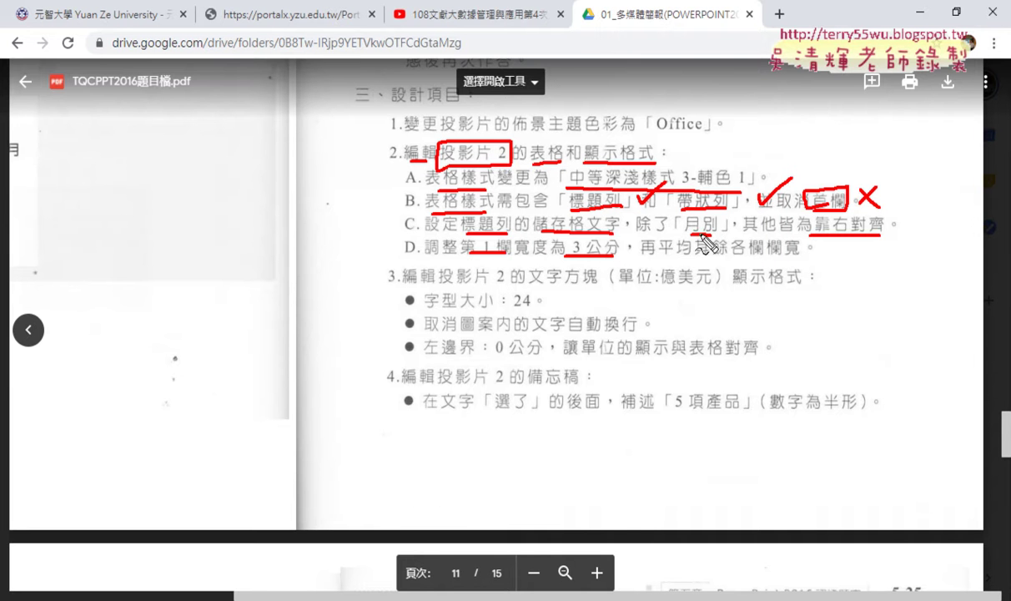
drag(659, 260, 799, 258)
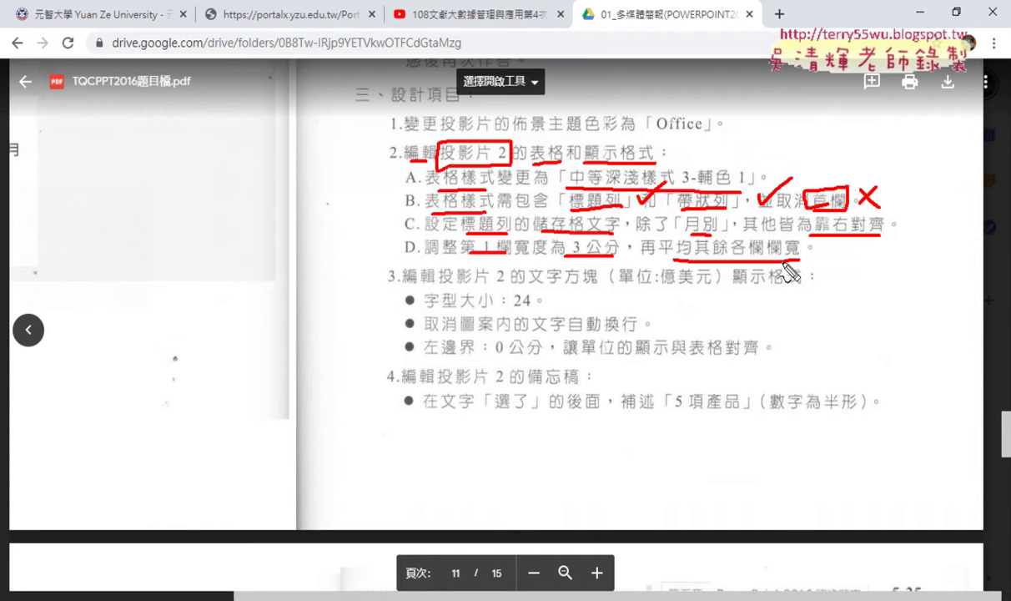
key(Escape)
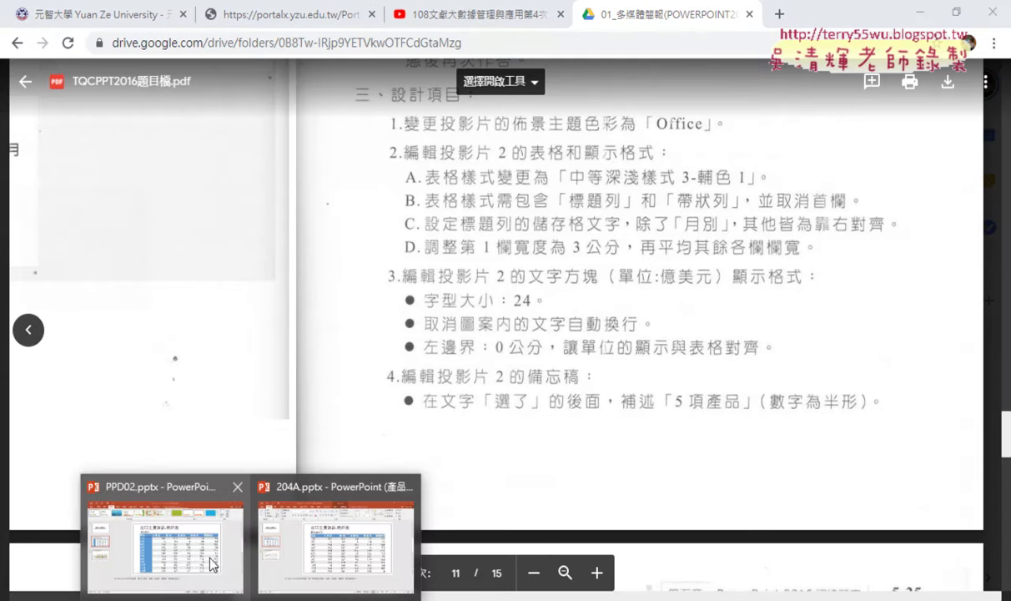
Return to PPD02.pptx, select slide 2's export table, and show its table styles.
click(177, 523)
click(78, 179)
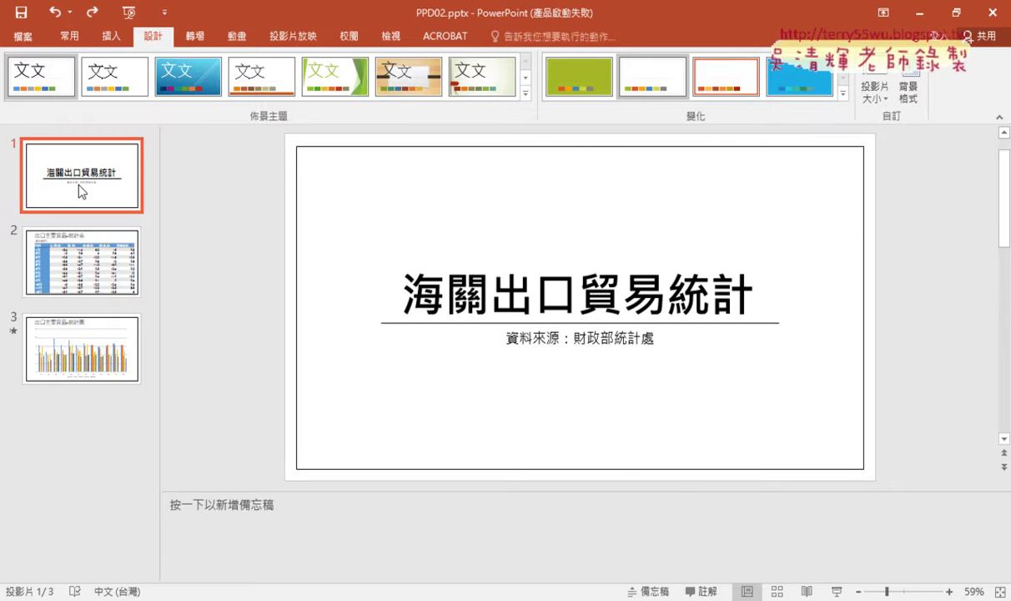
click(79, 250)
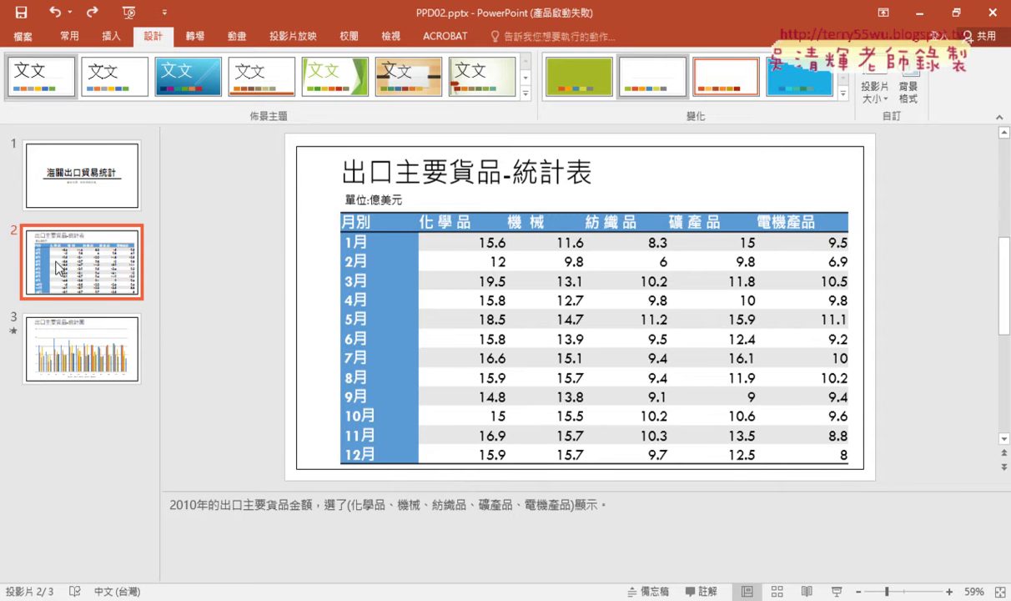
click(403, 246)
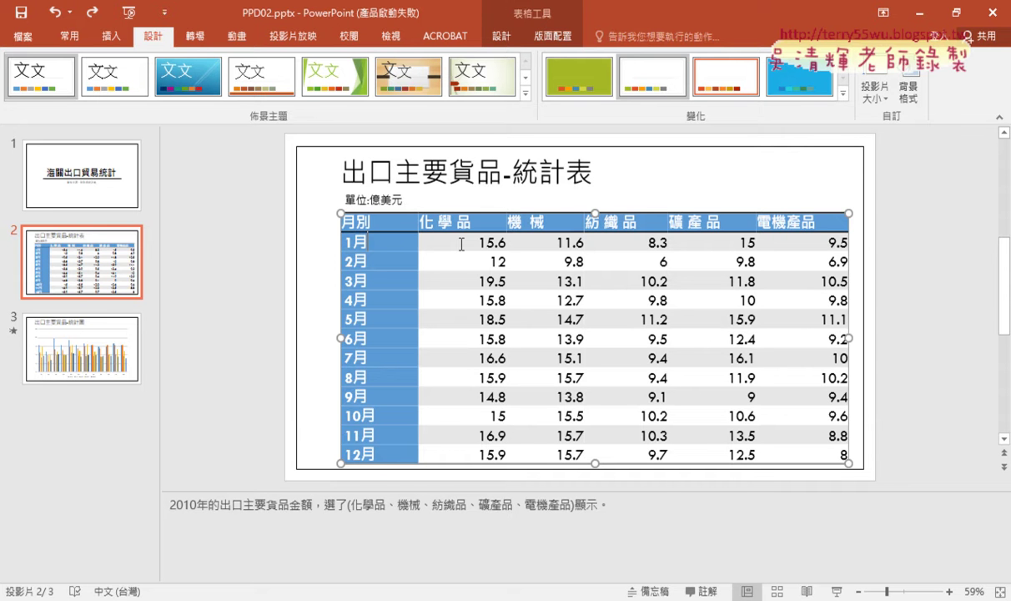
click(461, 244)
click(390, 214)
click(503, 37)
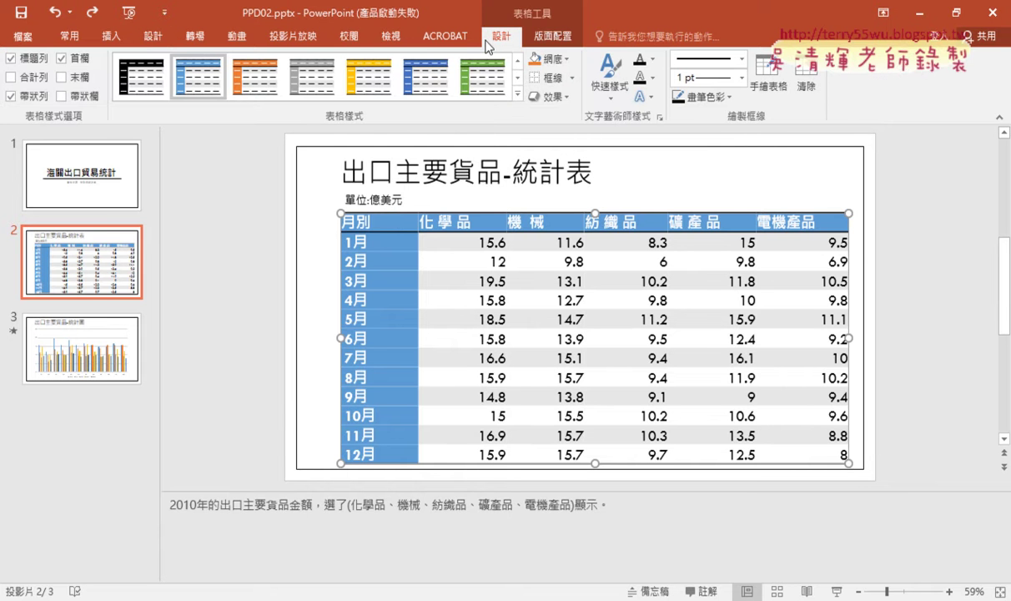
Outline the table and draw an arrow pointing to the table styles.
drag(341, 212, 326, 448)
mouse_move(341, 214)
mouse_down()
mouse_move(638, 453)
mouse_move(403, 461)
mouse_up()
drag(550, 212, 507, 51)
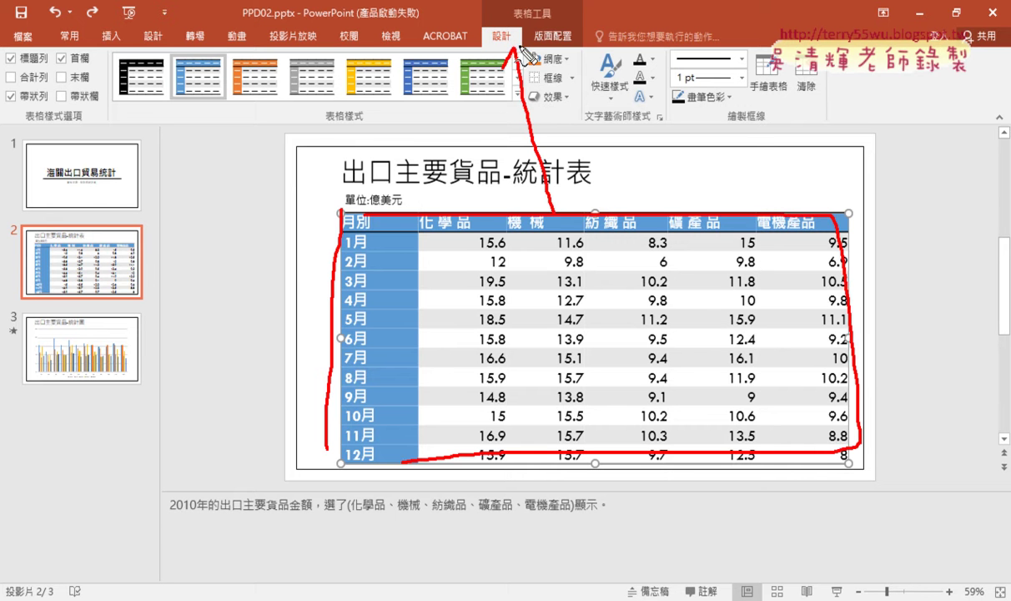
mouse_move(355, 132)
mouse_down()
mouse_move(375, 100)
mouse_move(352, 134)
mouse_up()
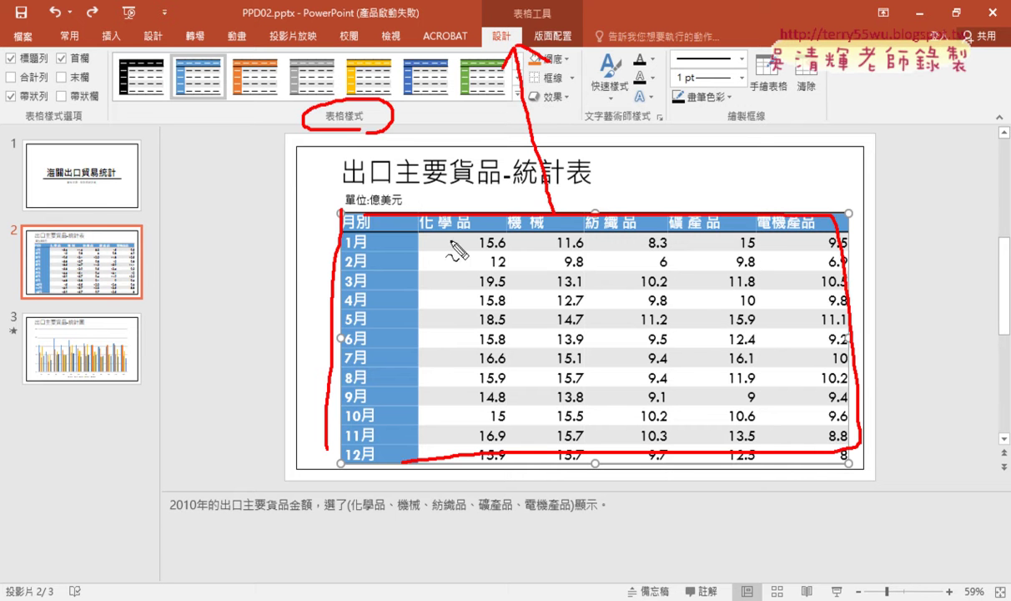
drag(506, 56, 524, 49)
Apply the 中等深淺樣式 3 - 輔色 1 (Medium Style 3 – Accent 1) style to the export table.
key(Escape)
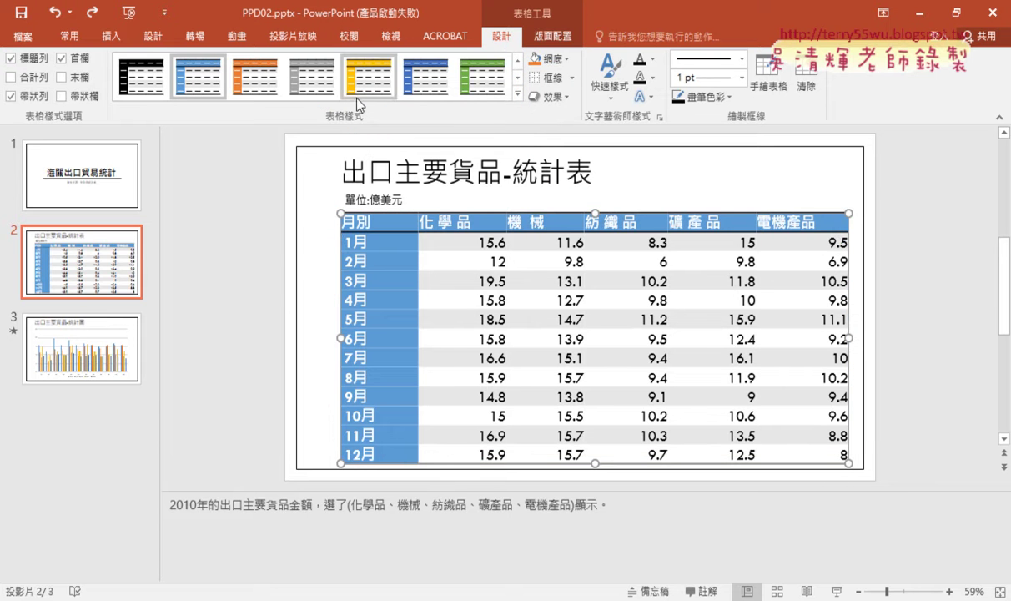
click(517, 95)
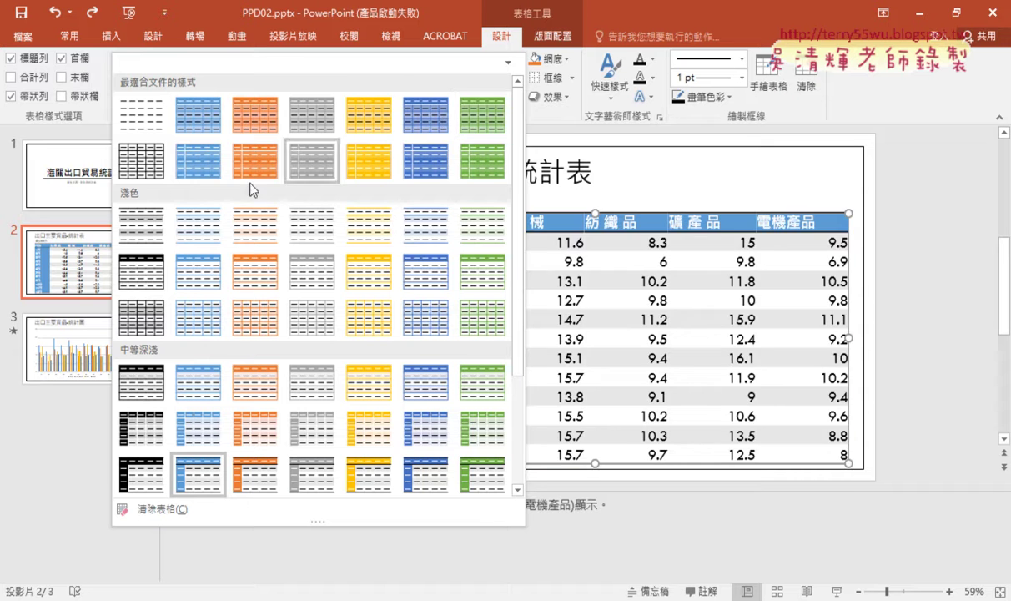
scroll(146, 391, down, 3)
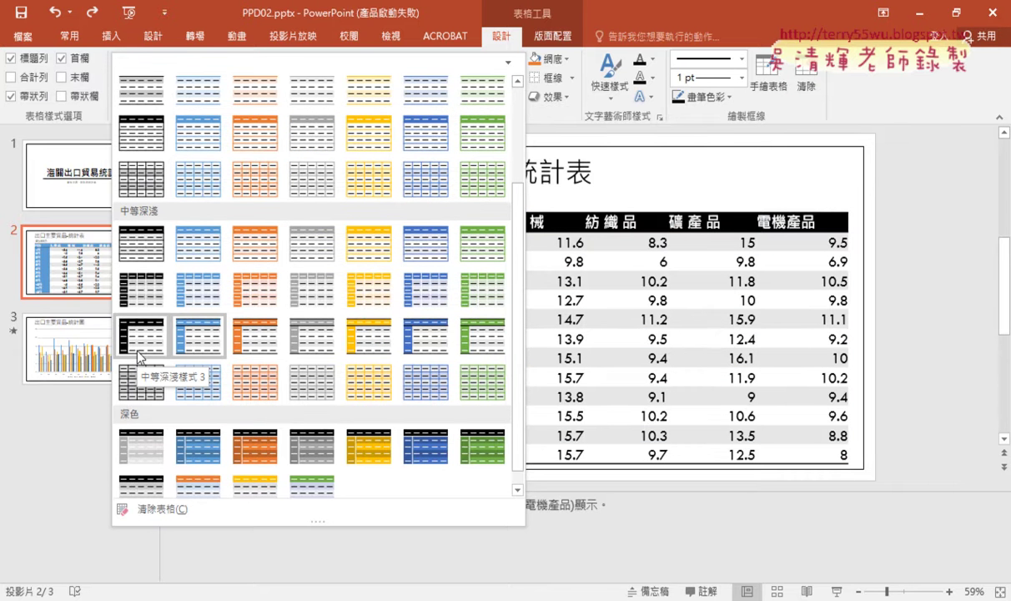
click(193, 344)
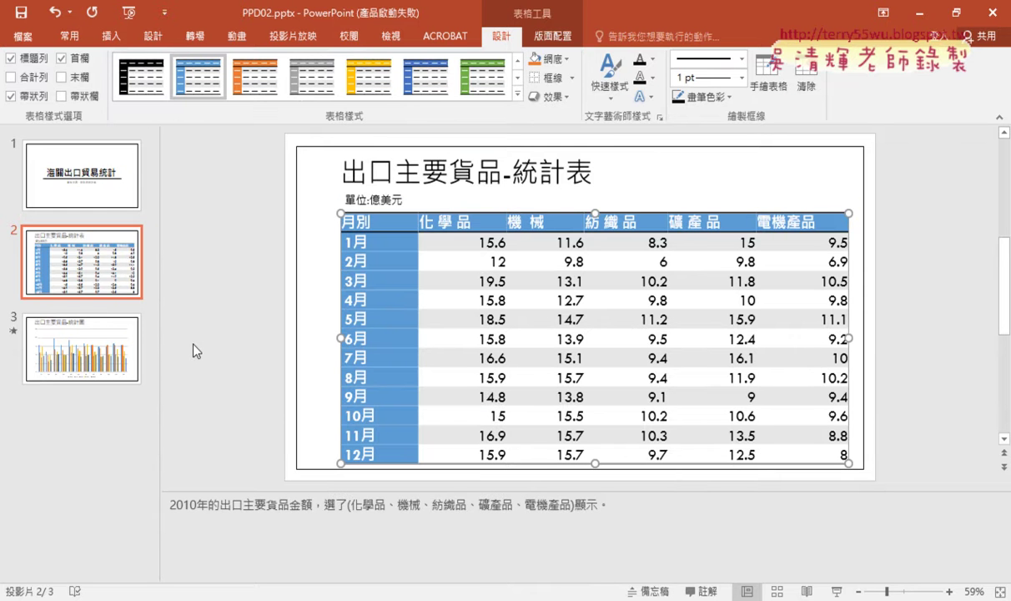
key(alt+Tab)
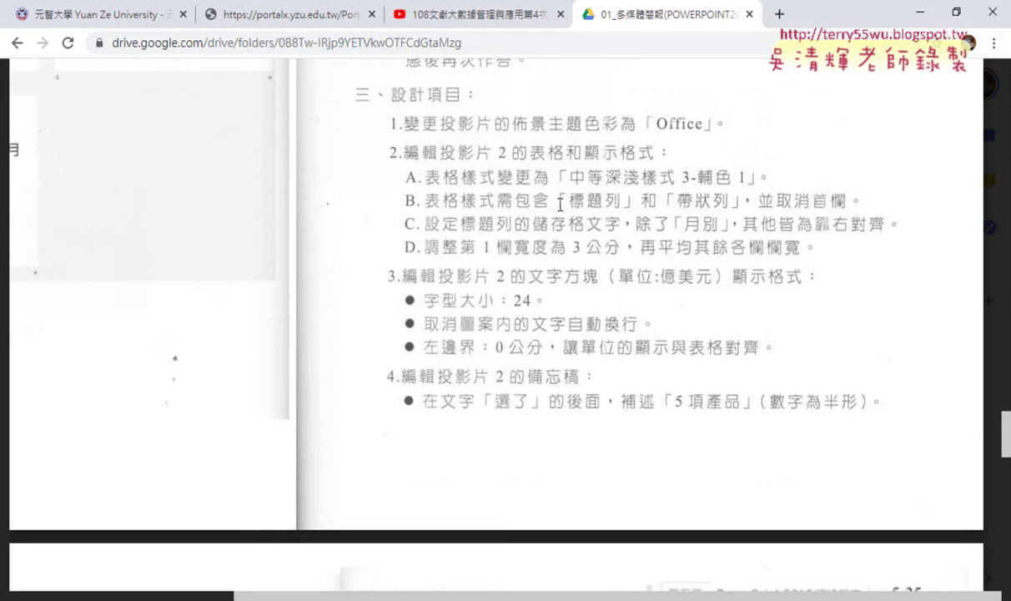
click(914, 17)
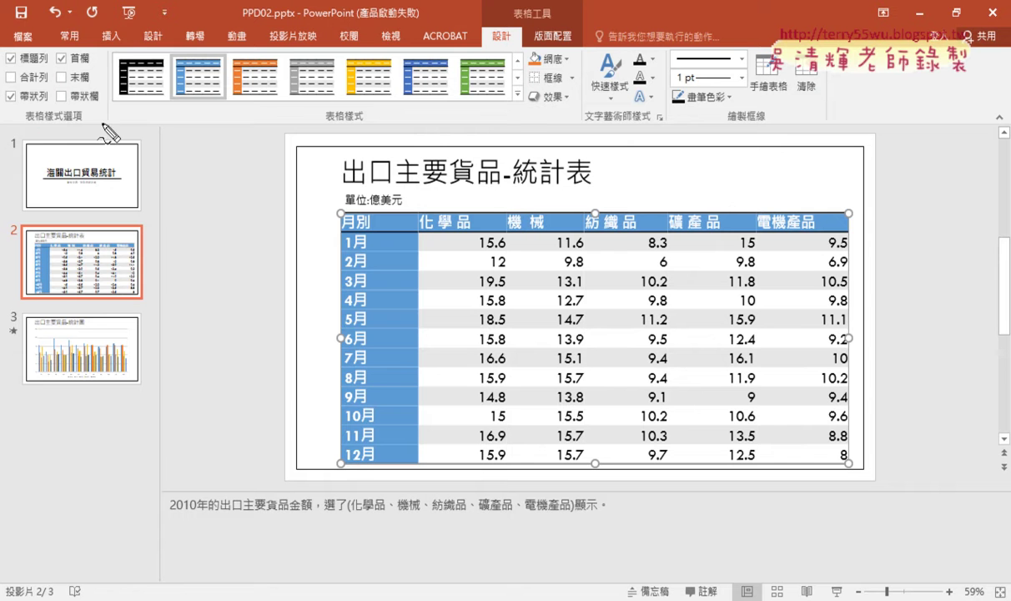
mouse_move(101, 123)
mouse_down()
mouse_move(17, 117)
mouse_move(17, 59)
mouse_move(124, 95)
mouse_move(96, 131)
mouse_up()
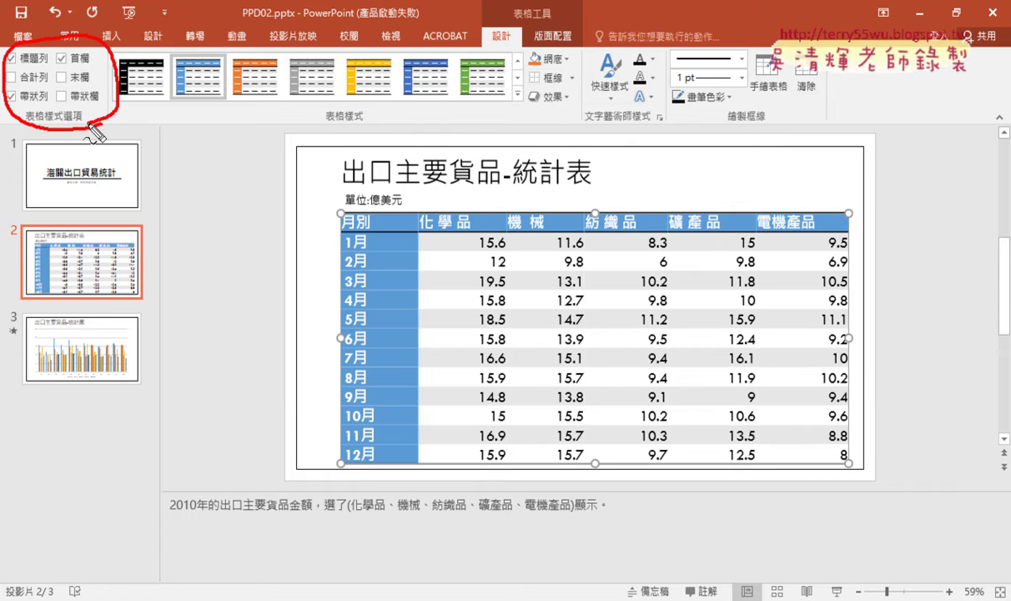
Uncheck First Column (首欄) in Table Style Options, keeping Header Row and Banded Rows checked.
key(Escape)
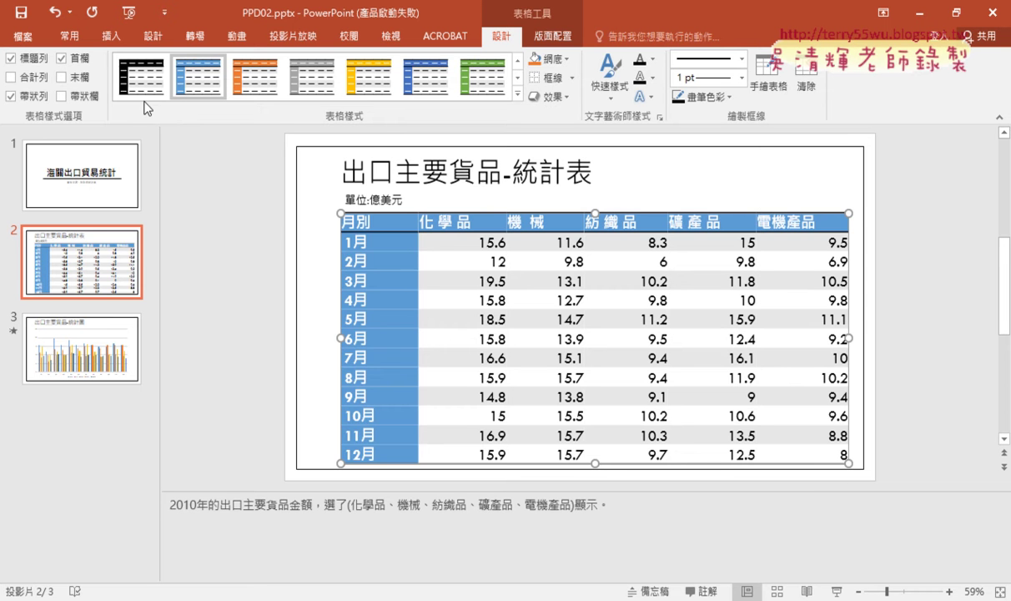
click(62, 59)
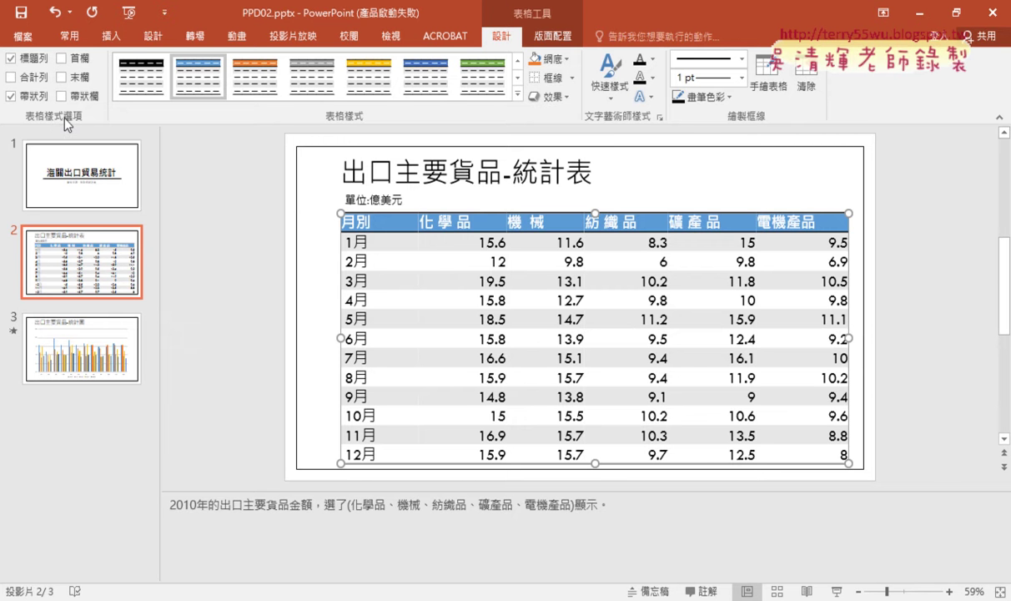
click(11, 59)
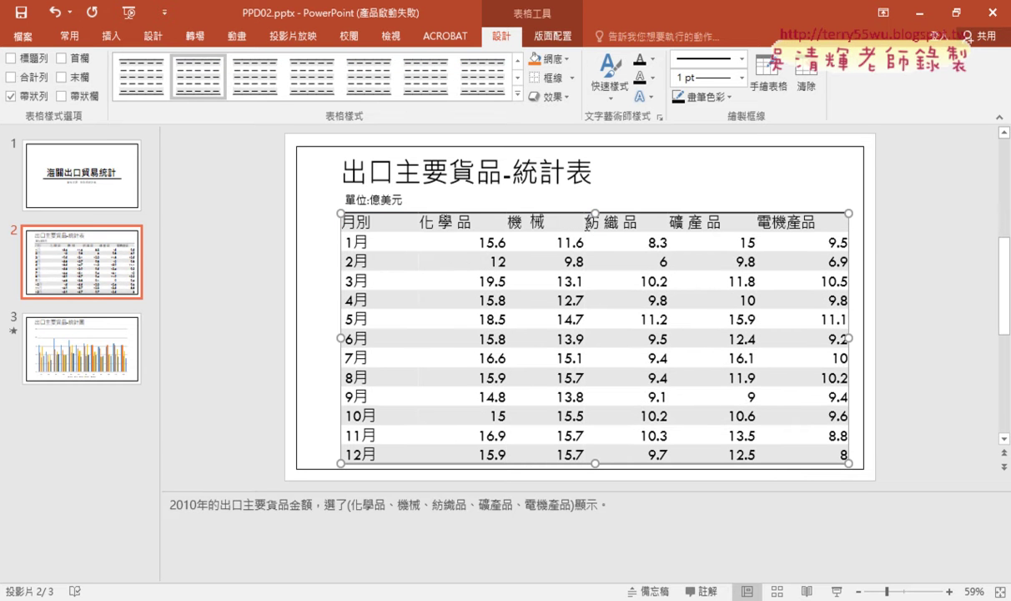
click(11, 59)
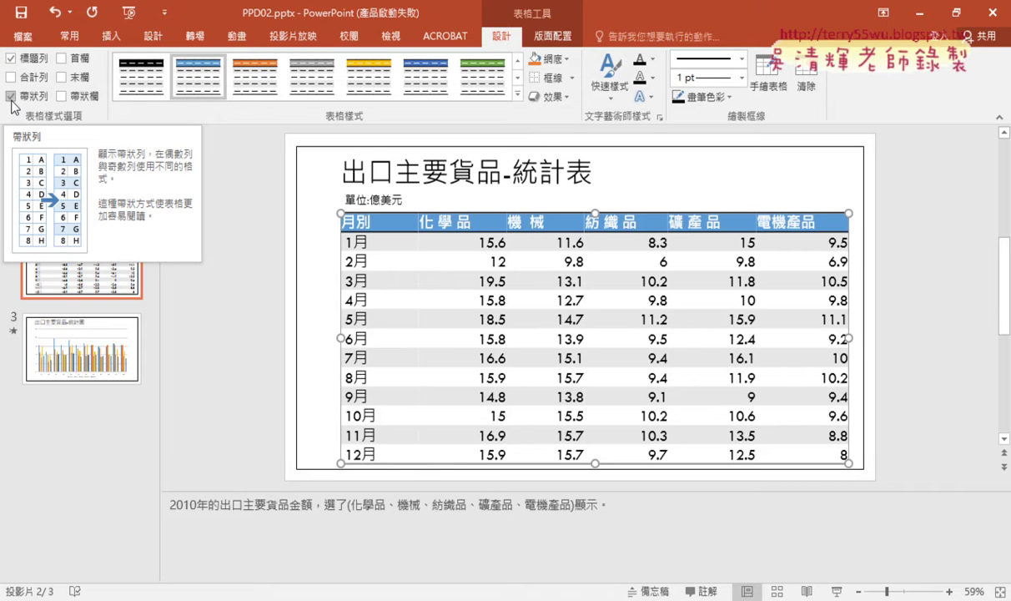
click(11, 97)
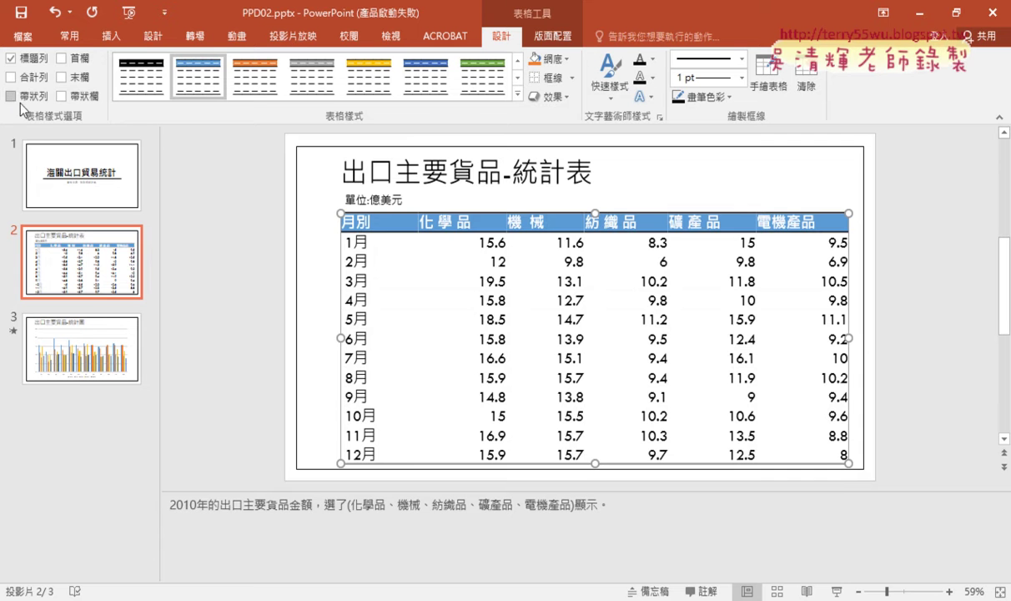
click(11, 97)
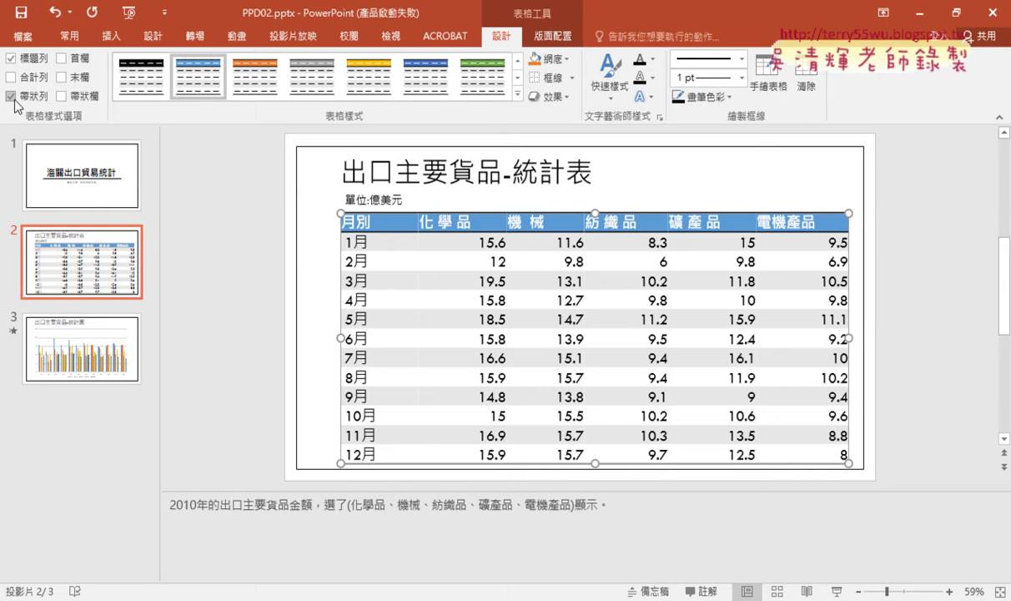
click(11, 96)
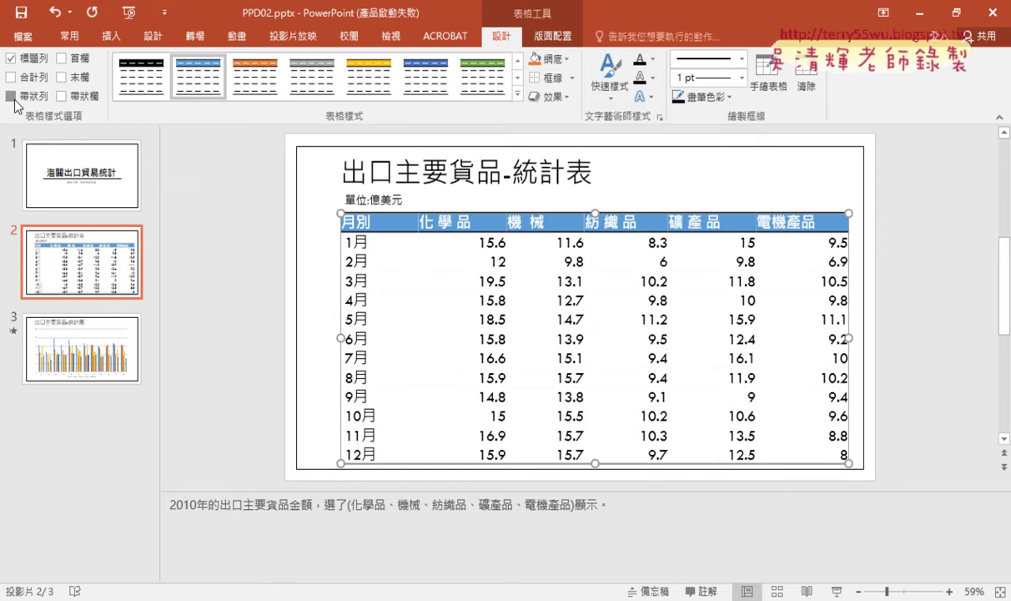
click(11, 96)
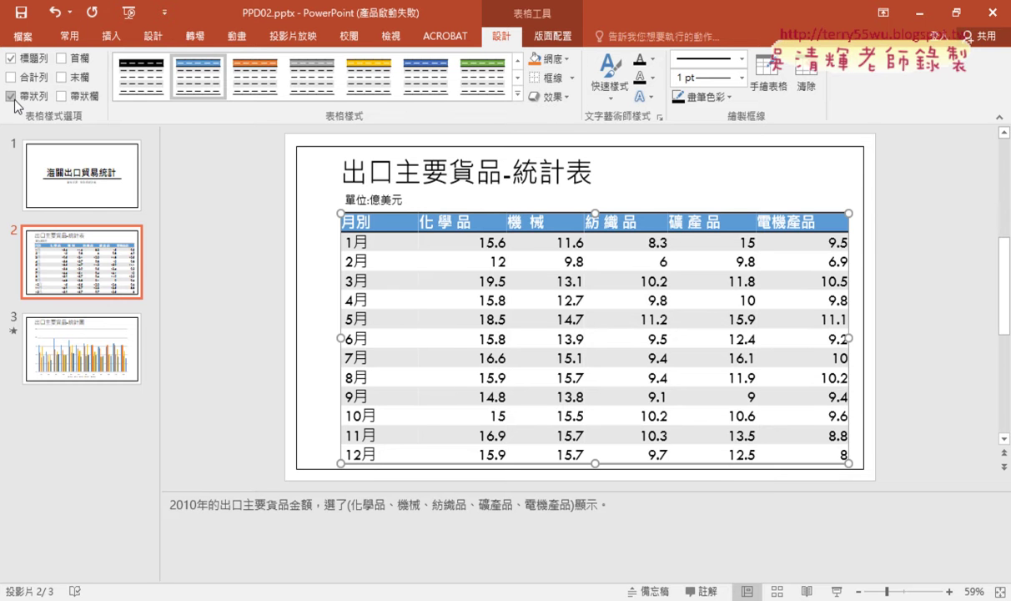
click(63, 61)
Try the Last Column, Banded Columns and Total Row options, leaving all three unchecked.
click(61, 60)
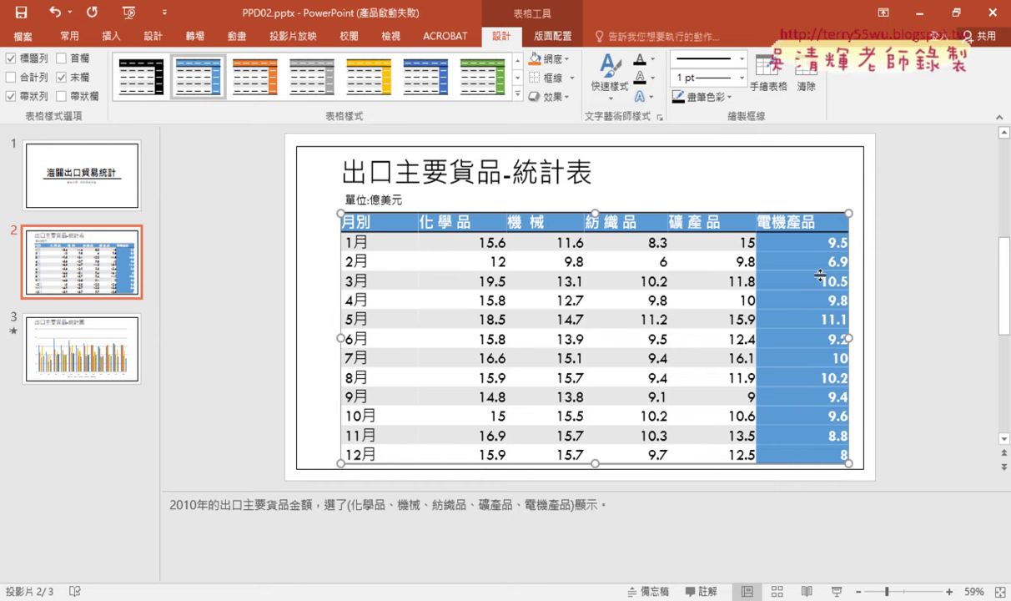
click(61, 77)
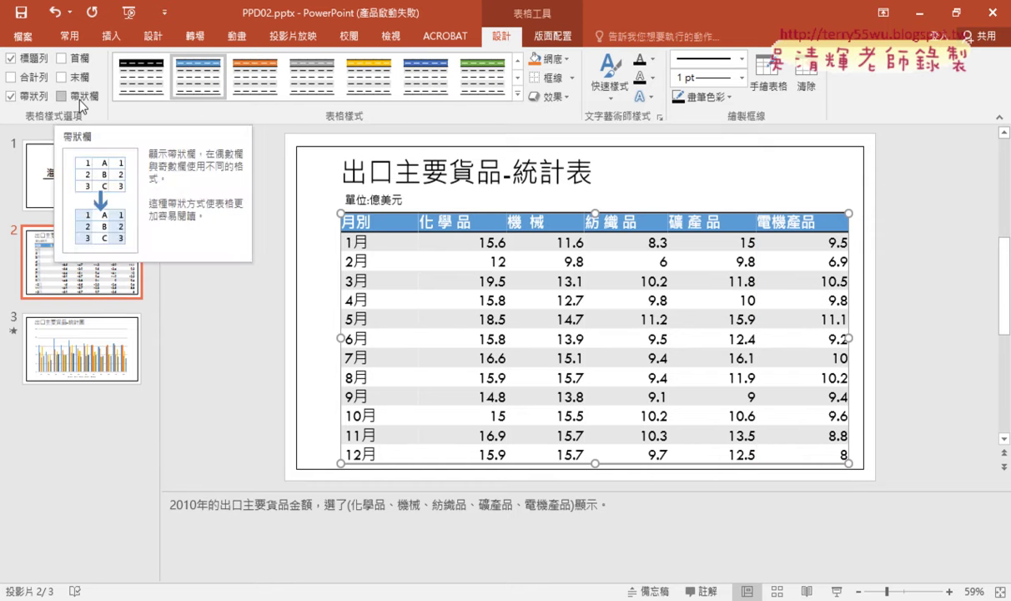
click(75, 95)
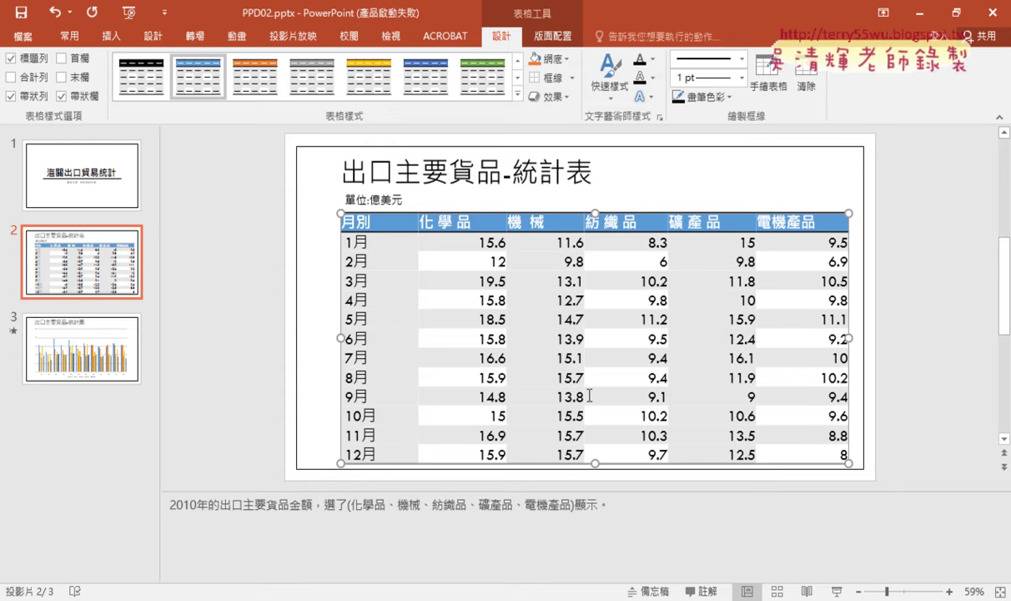
click(83, 95)
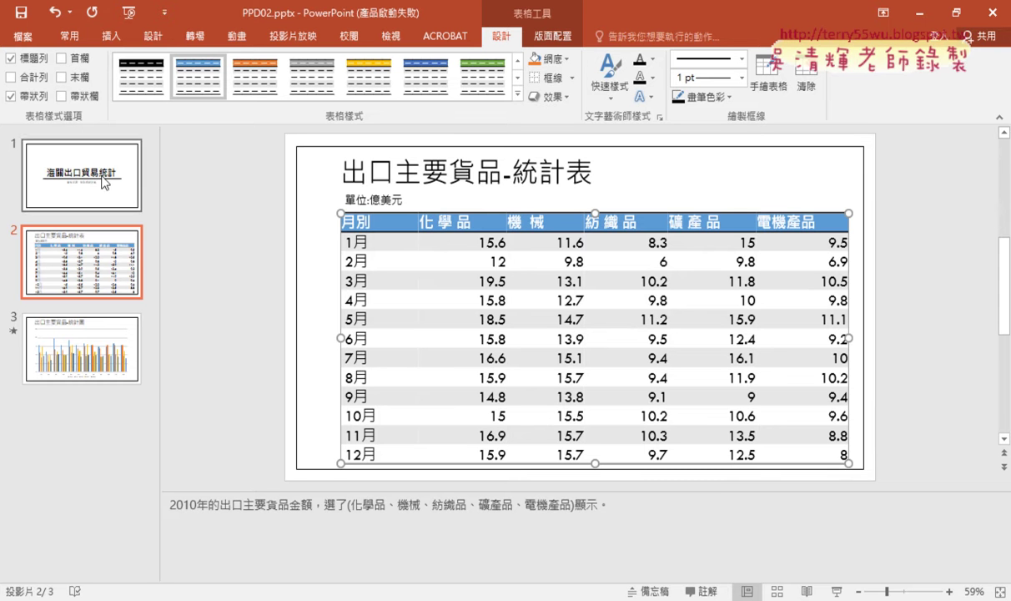
click(25, 76)
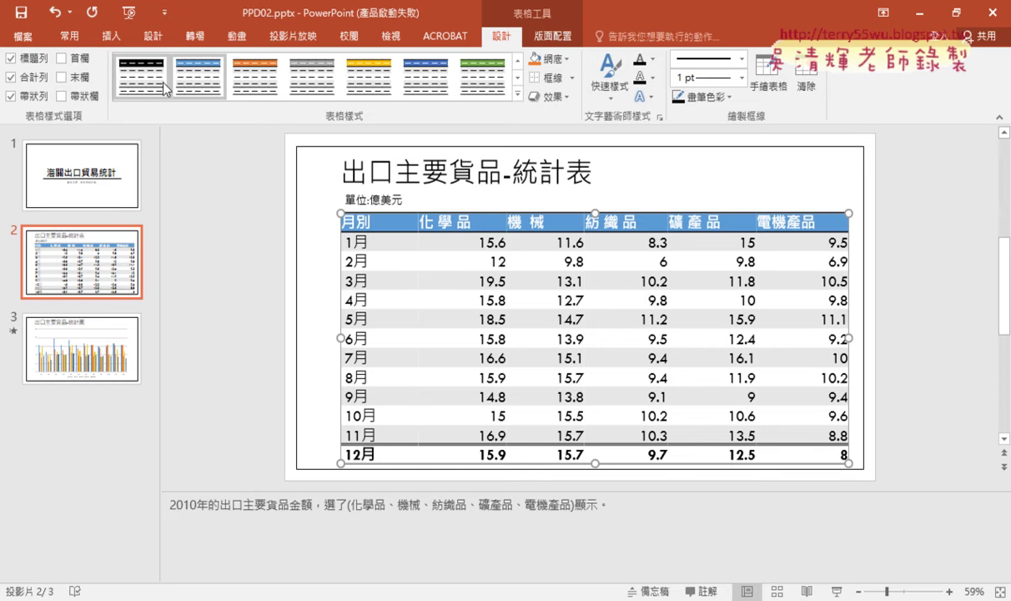
click(10, 77)
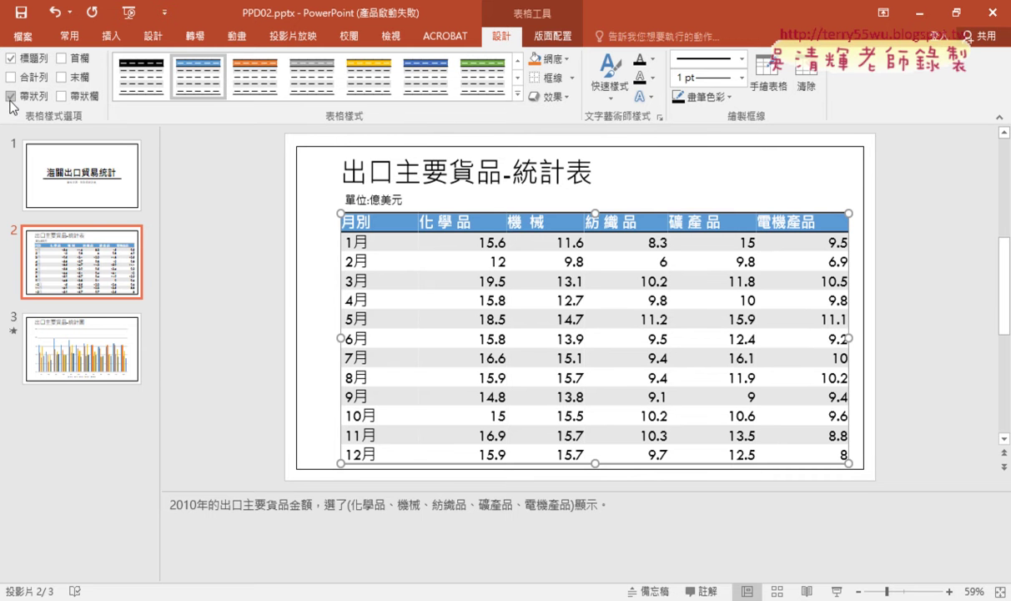
click(517, 95)
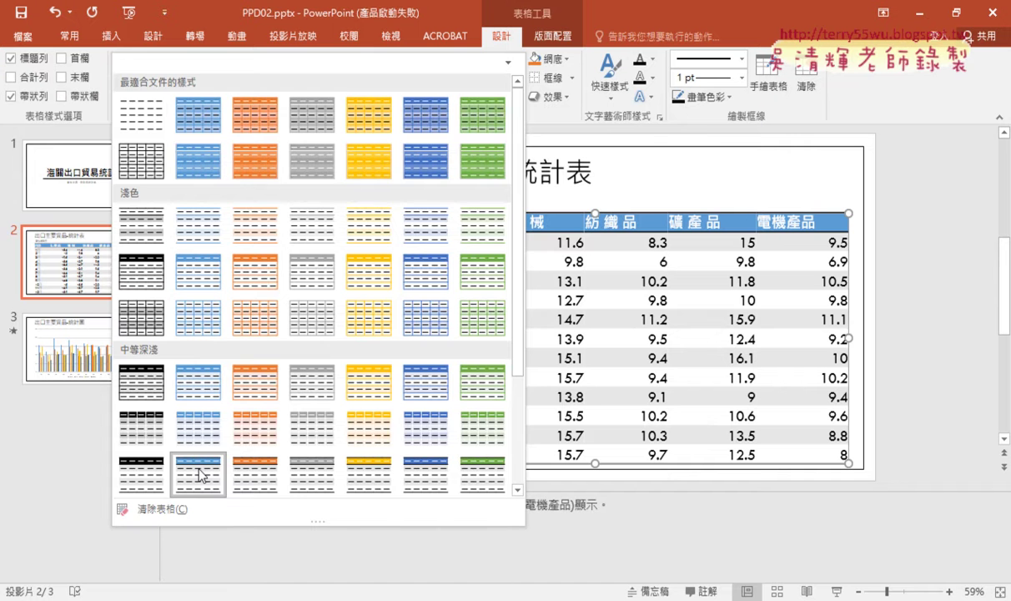
Reread the task sheet PDF at item 2's requirement to right-align all headers except 月別.
scroll(199, 475, down, 3)
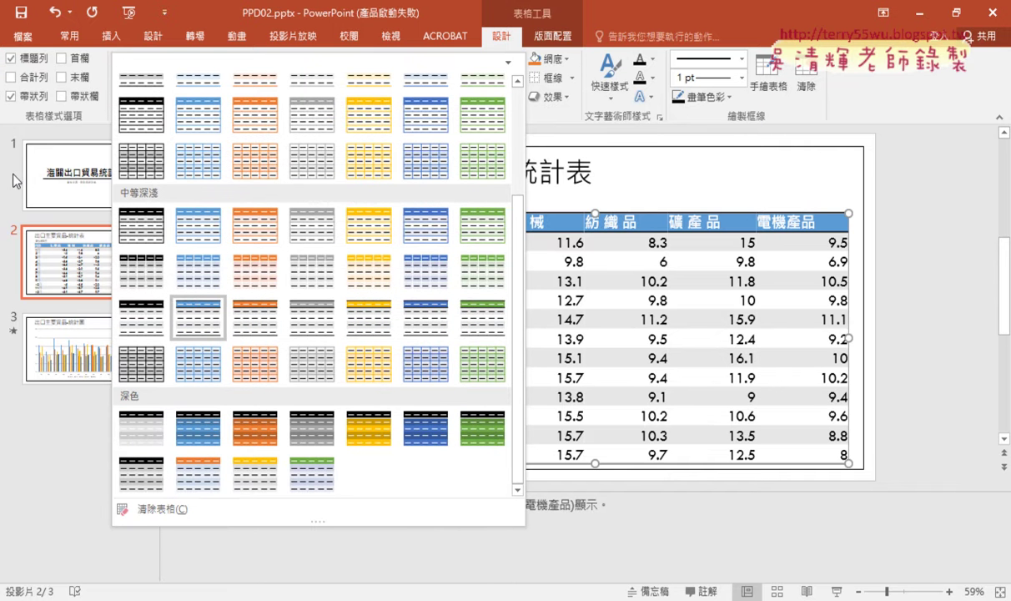
click(173, 597)
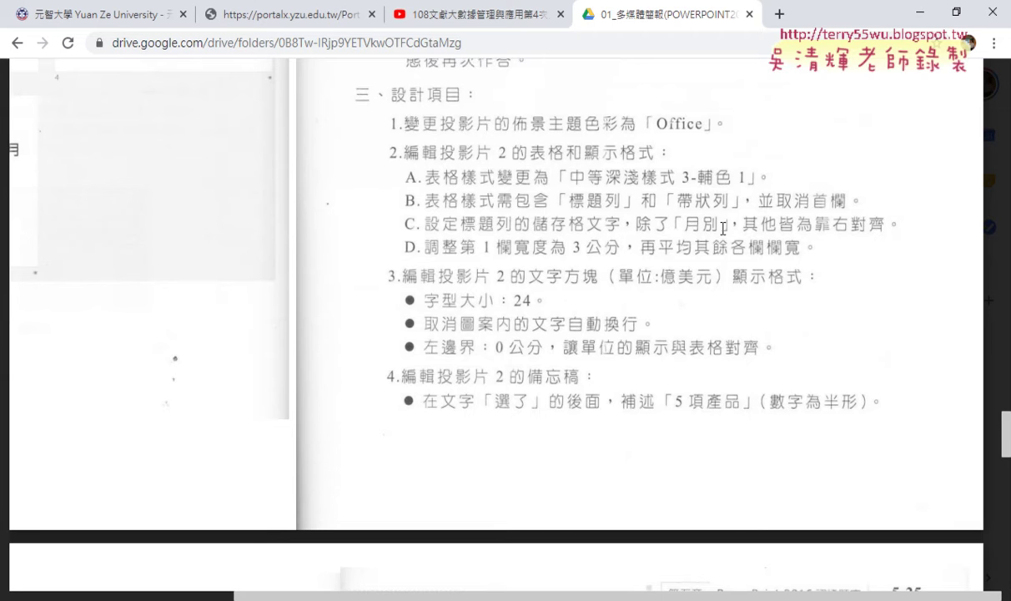
Right-align the slide 2 header labels 化學品 through 電機產品, leaving 月別 unchanged.
click(920, 12)
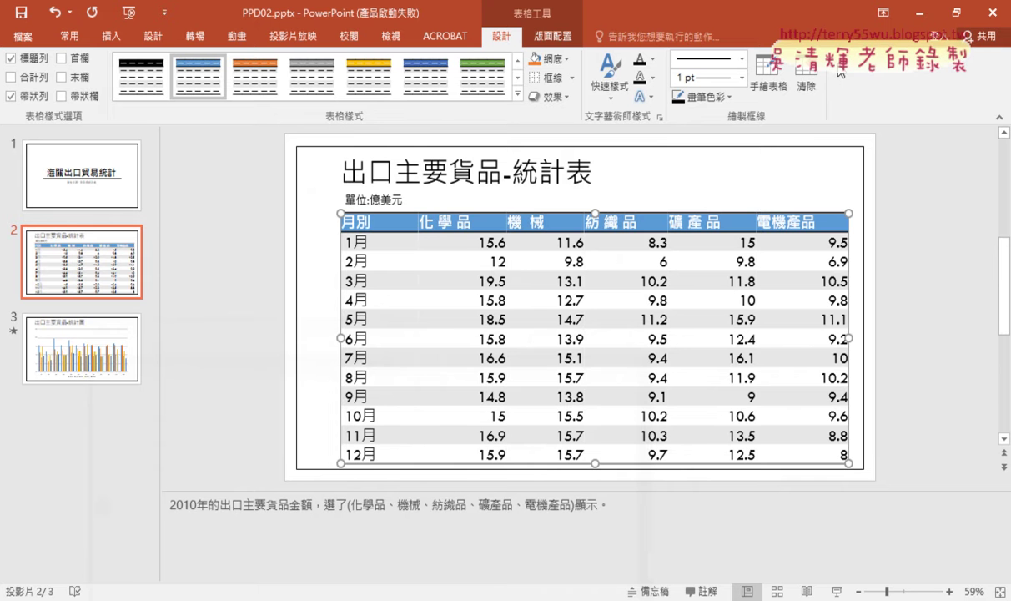
drag(355, 221, 751, 213)
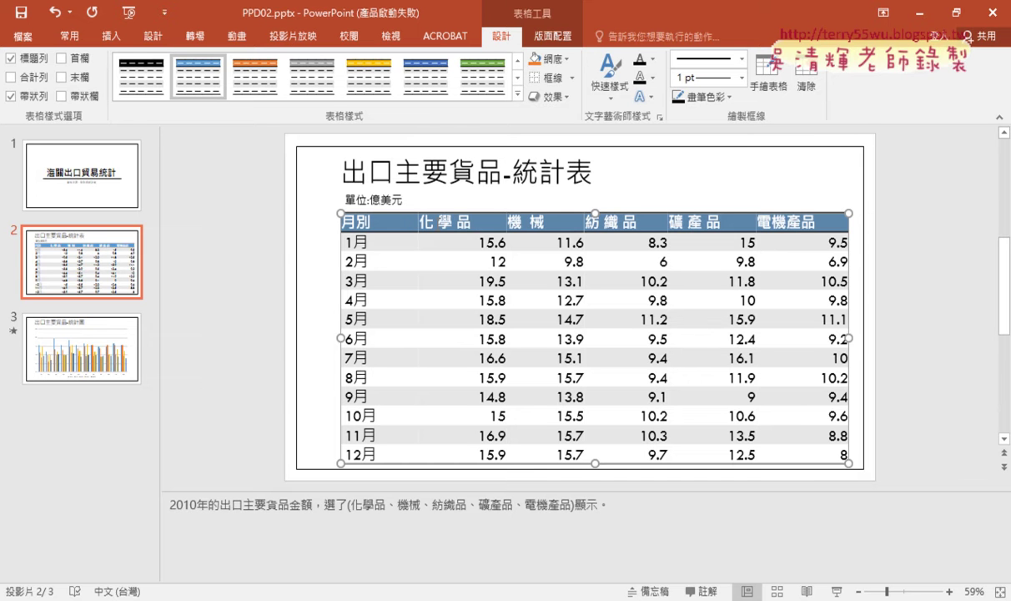
mouse_move(408, 215)
mouse_down()
mouse_move(706, 223)
mouse_move(754, 209)
mouse_up()
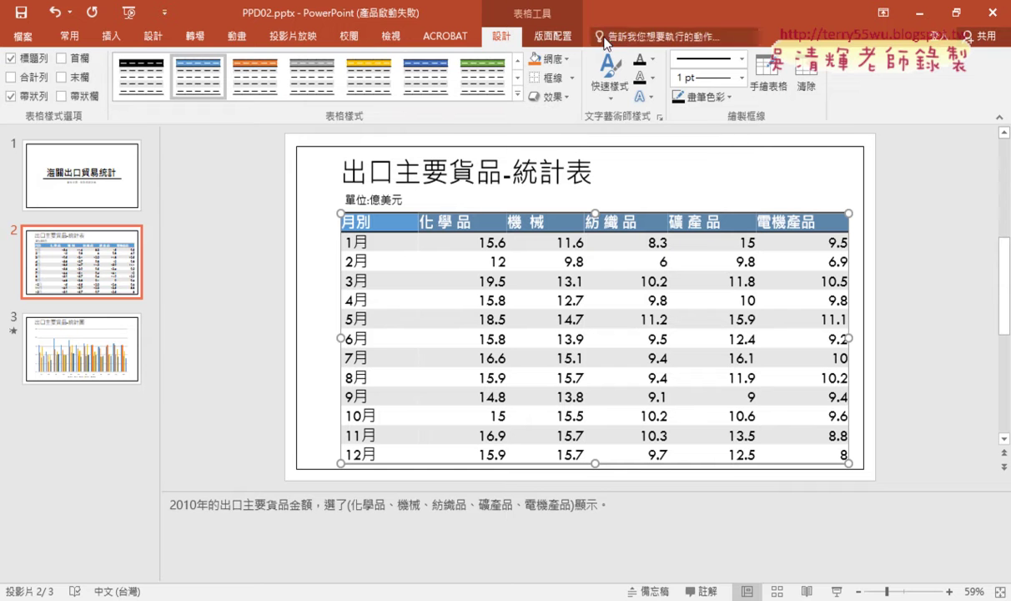
click(552, 37)
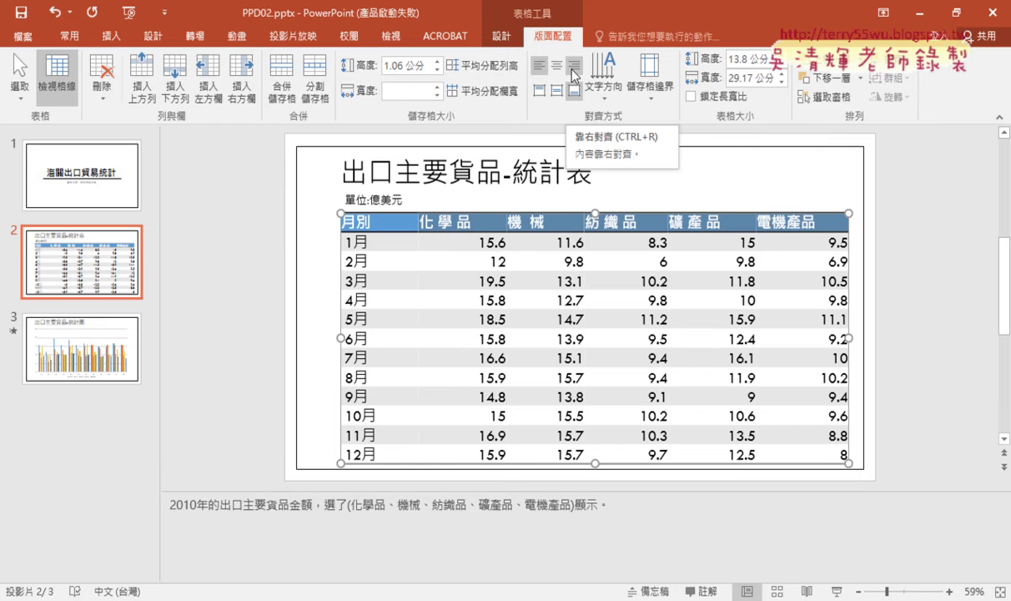
click(71, 40)
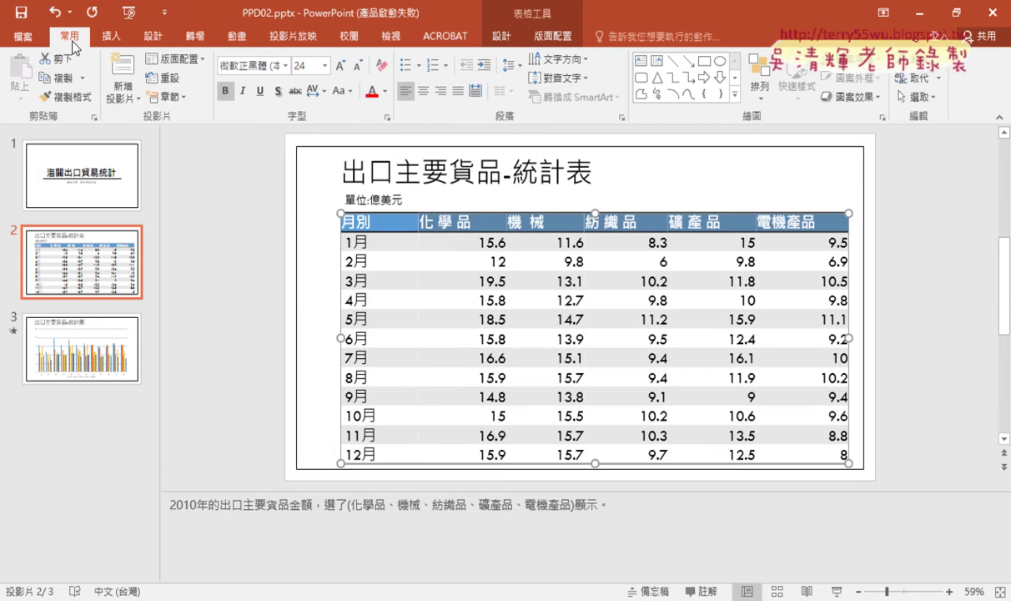
click(447, 100)
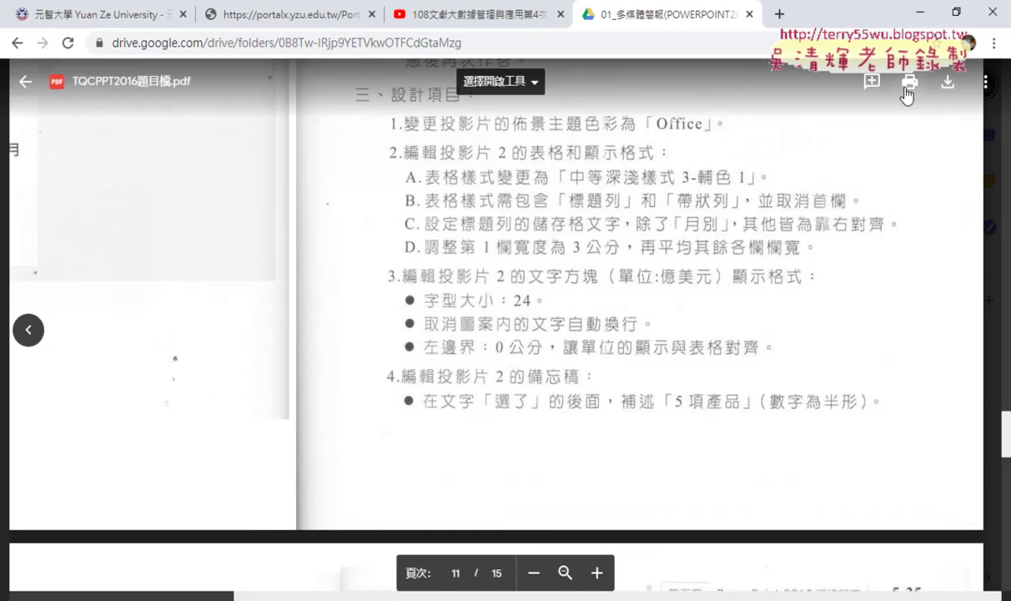
Return to PPD02.pptx, showing slide 2's table with its right-aligned headers.
click(863, 14)
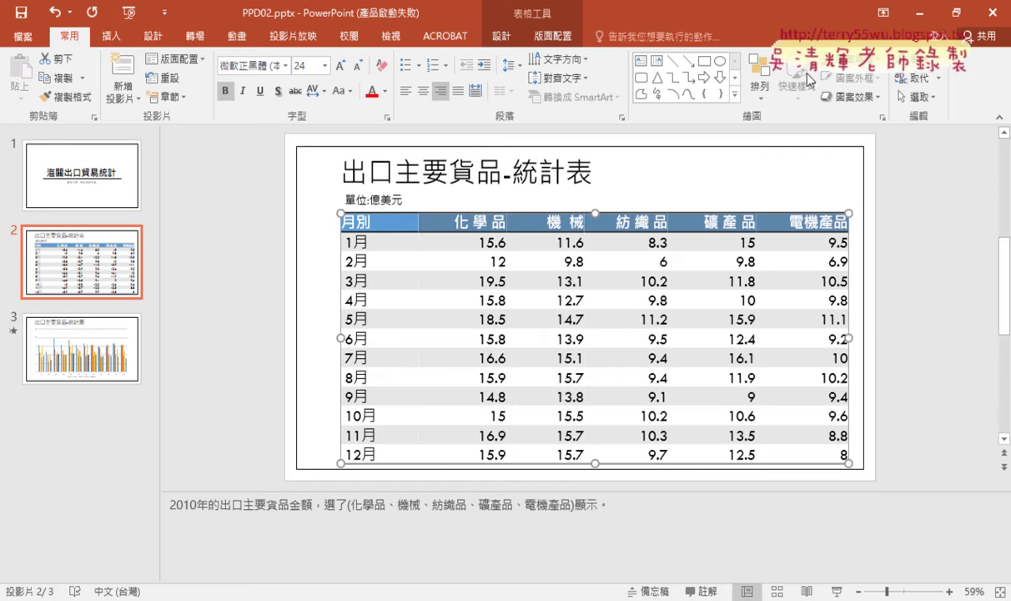
Check the first column's cells, 月別 to 12月, and bring up the table layout settings.
click(382, 221)
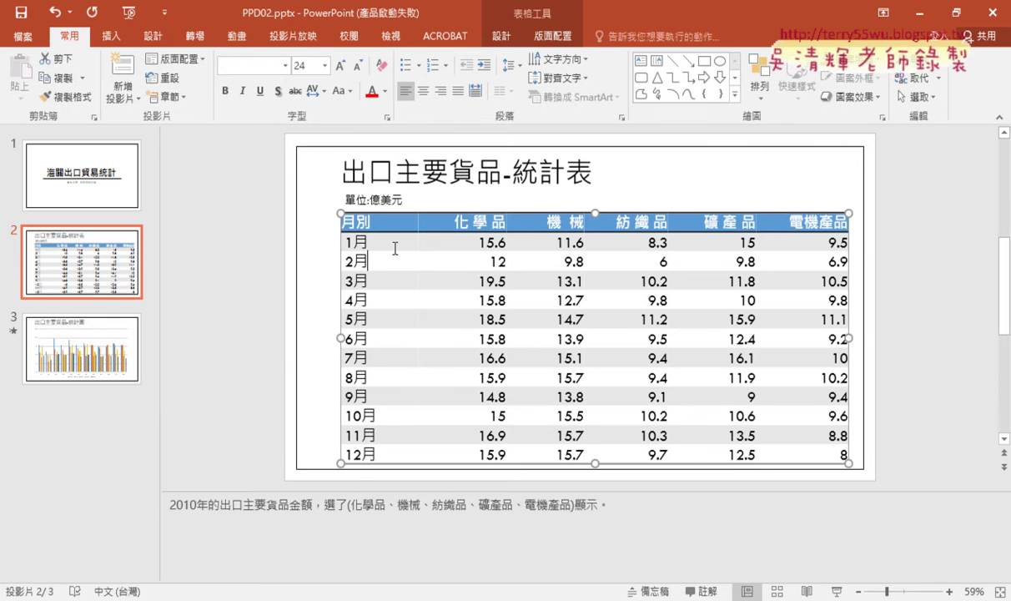
click(304, 254)
click(376, 213)
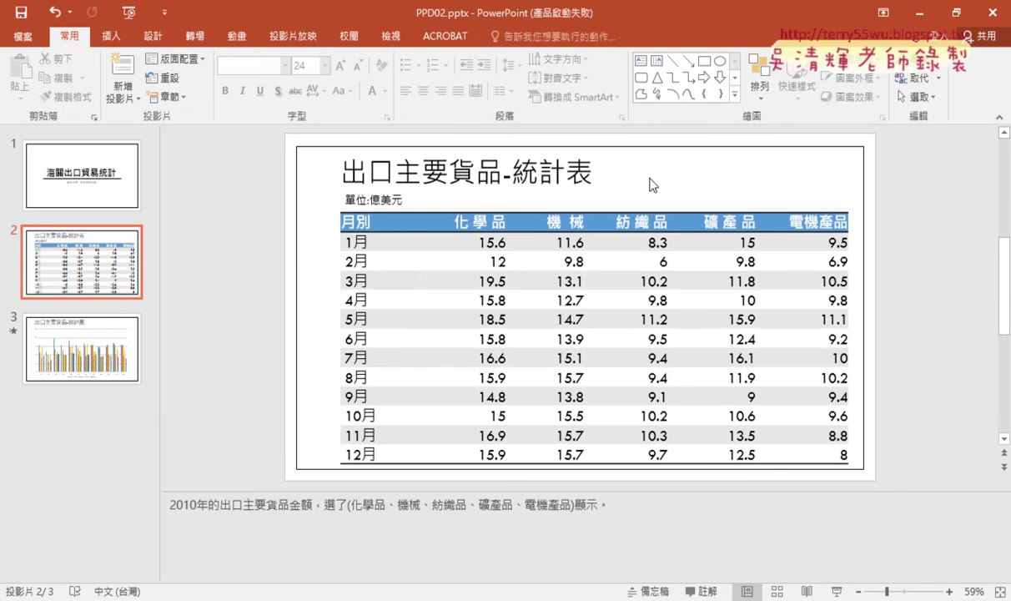
click(386, 244)
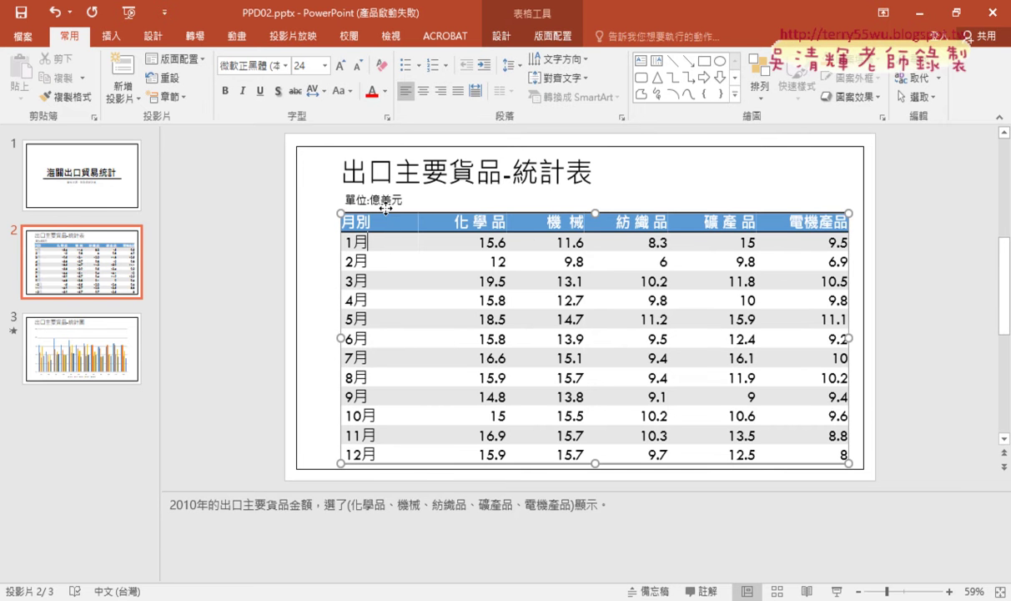
click(390, 222)
drag(390, 223, 386, 464)
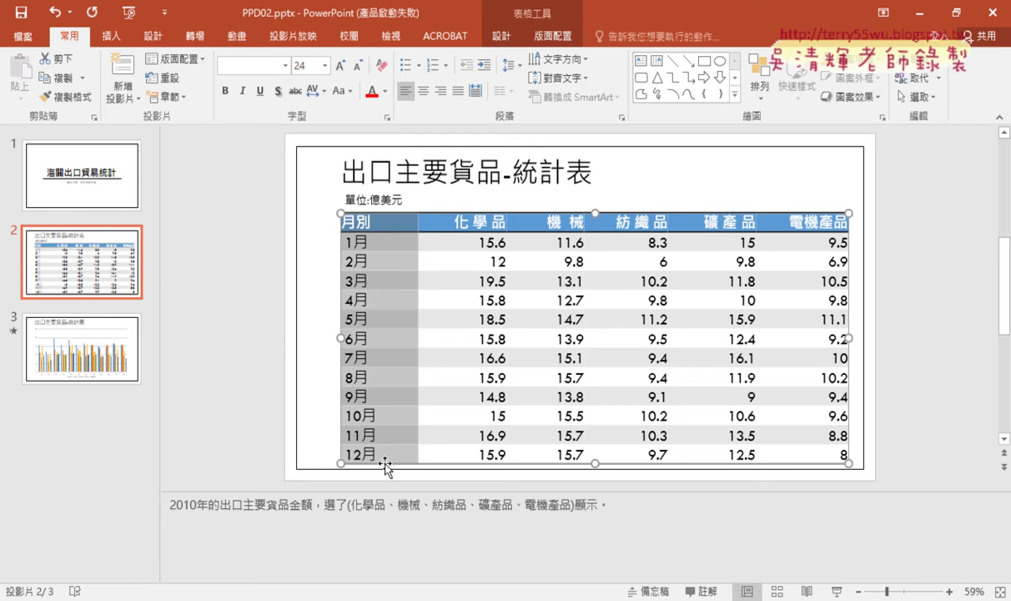
click(387, 223)
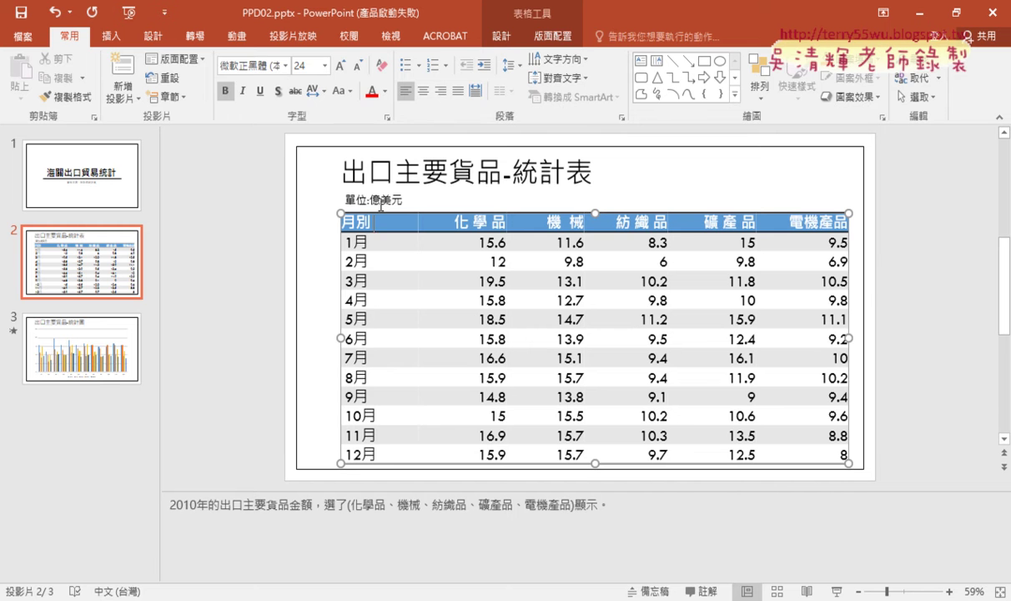
click(542, 37)
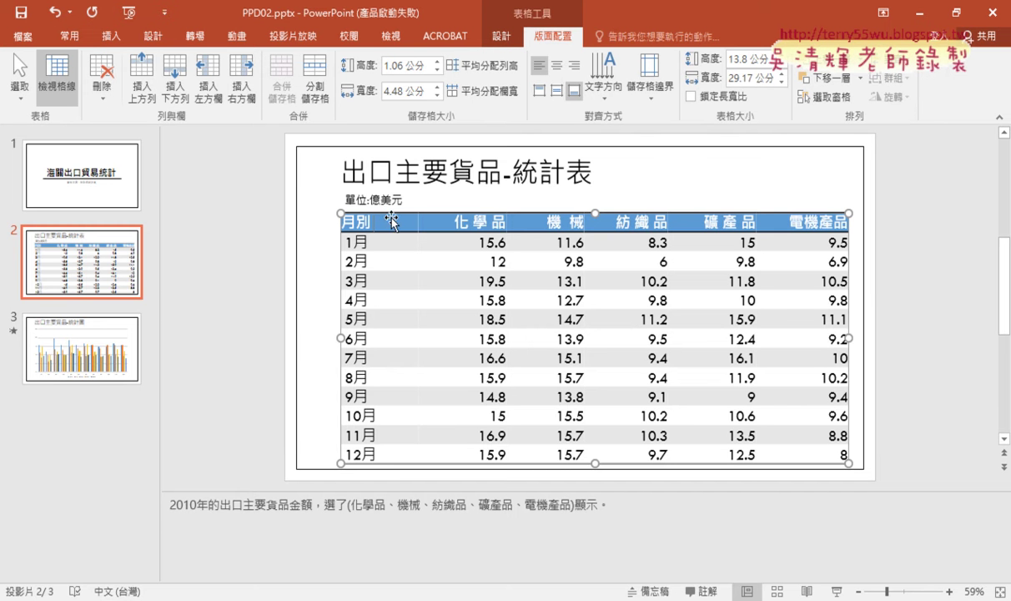
Check the five product columns, view the table style options, and undo an accidental table move.
click(440, 220)
drag(467, 202, 787, 197)
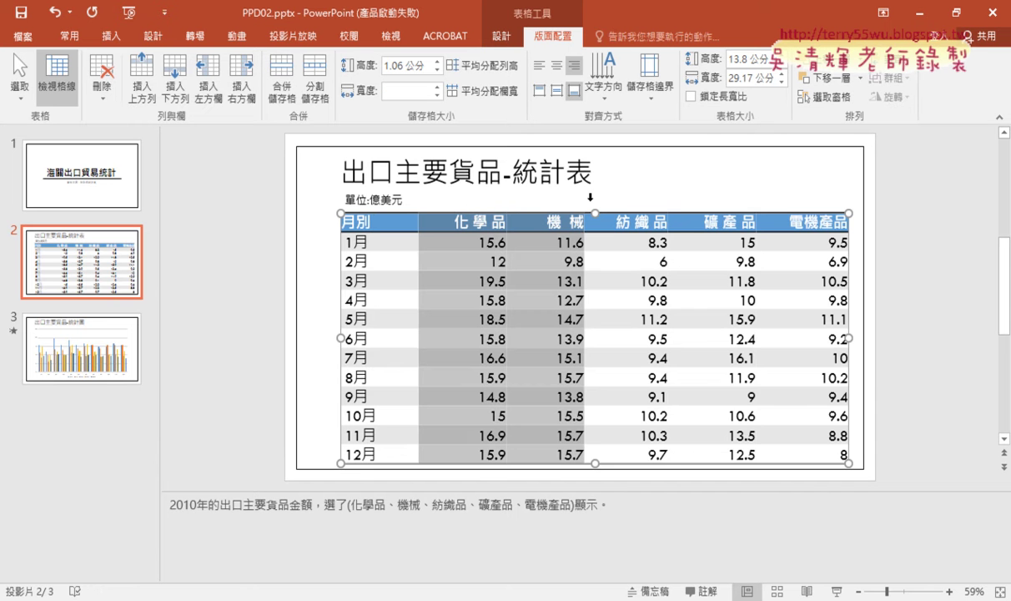
click(346, 221)
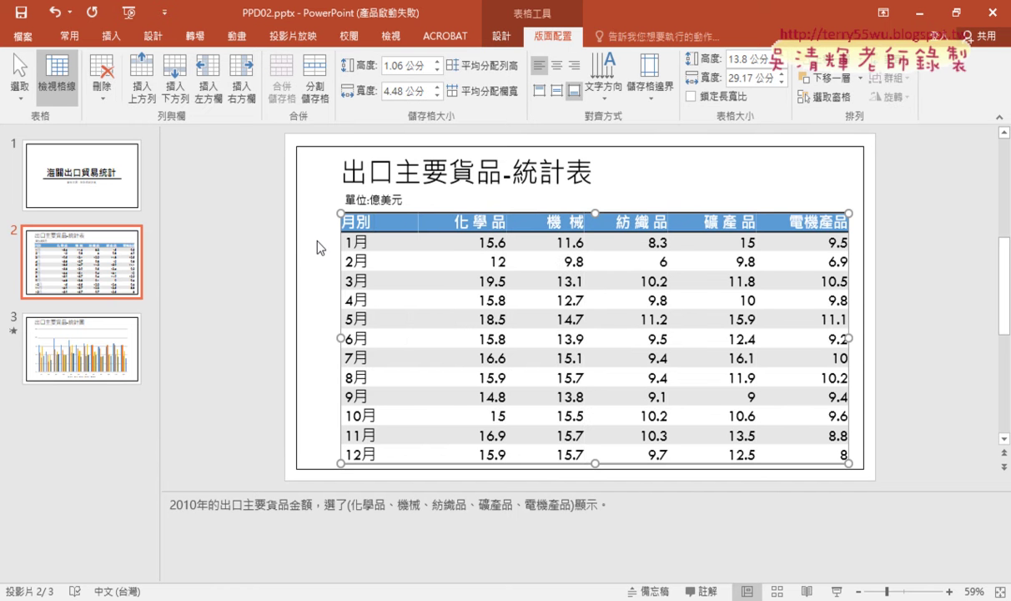
click(502, 36)
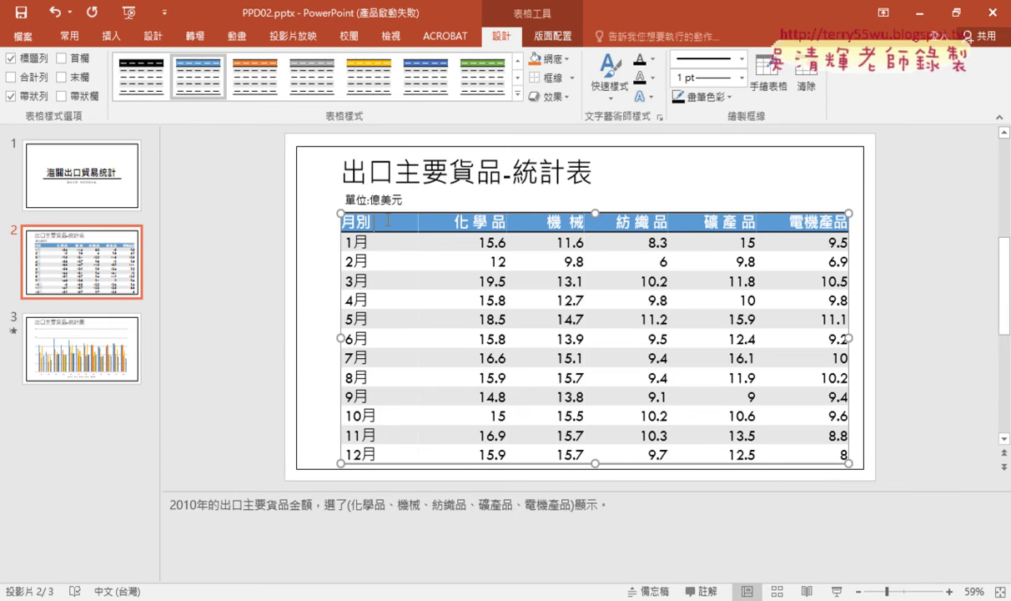
drag(392, 215, 386, 464)
key(ctrl+z)
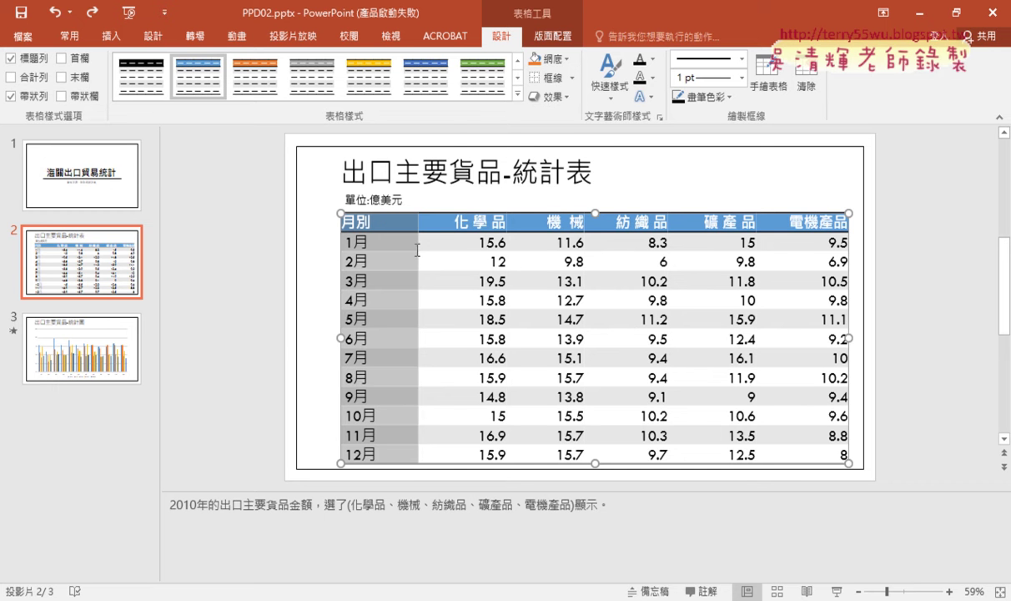
Set the 月別 first column width to 3 公分, shrinking the table to 27.7 公分.
click(558, 38)
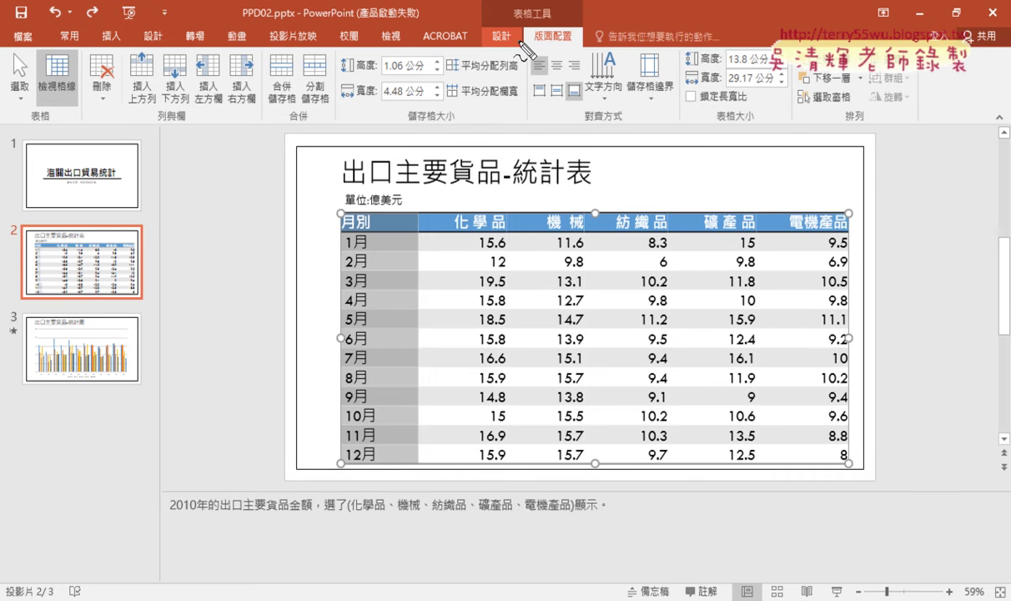
mouse_move(534, 39)
mouse_down()
mouse_move(578, 47)
mouse_move(538, 30)
mouse_up()
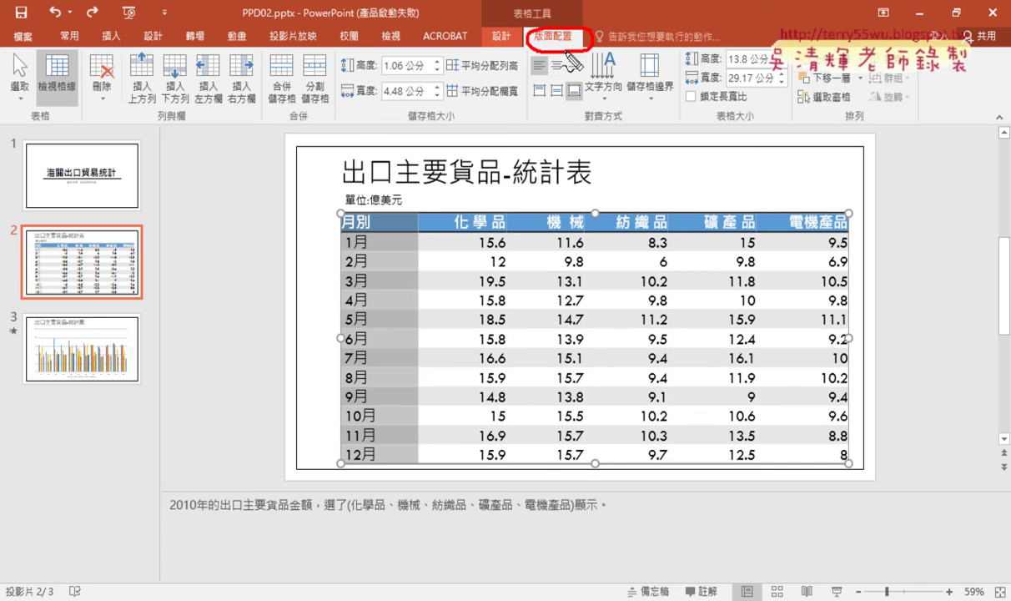
mouse_move(379, 104)
mouse_down()
mouse_move(411, 105)
mouse_move(381, 194)
mouse_move(408, 177)
mouse_up()
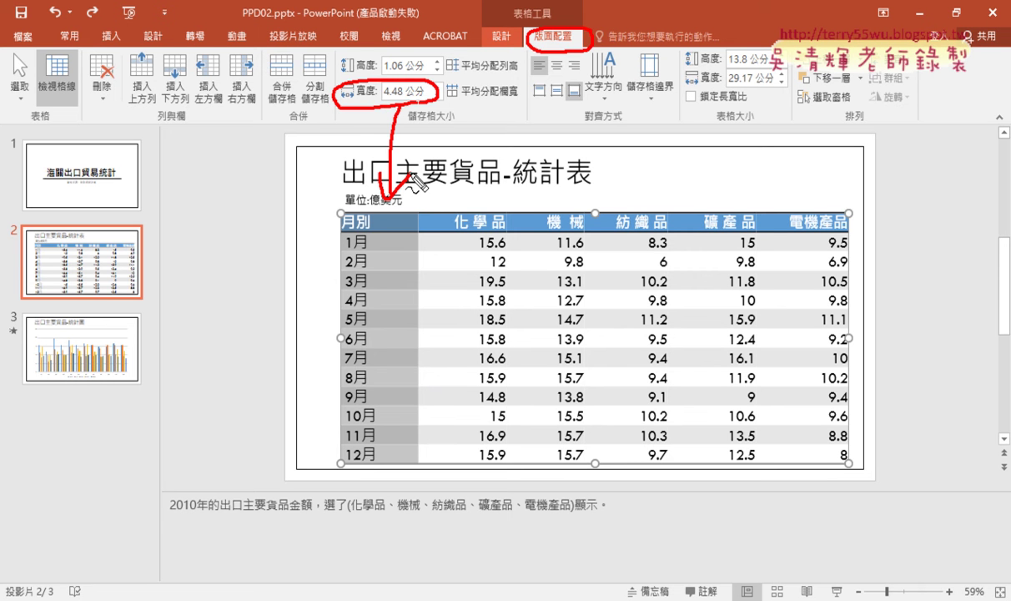
key(Escape)
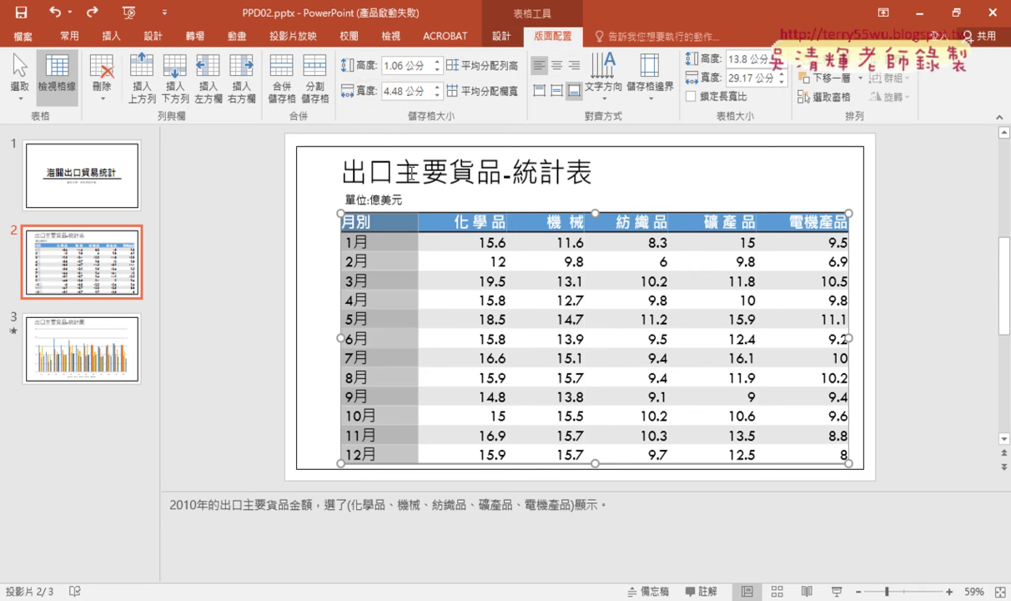
click(385, 90)
key(Delete)
key(Delete)
key(Delete)
text(3)
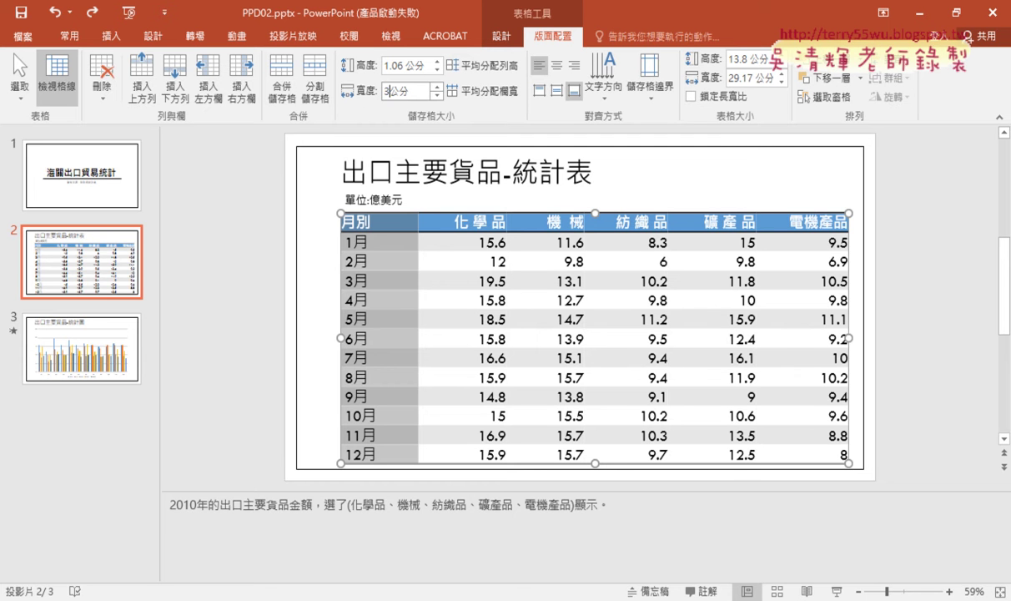
key(Return)
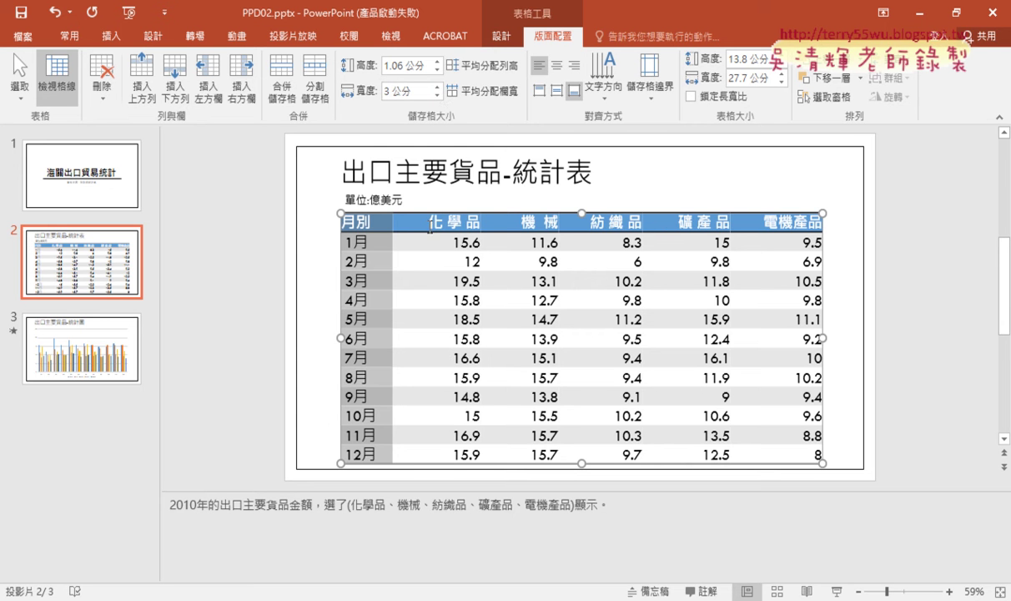
Distribute the columns 化學品 through 電機產品 evenly, narrowing the table to 26.13 公分.
drag(434, 203, 769, 202)
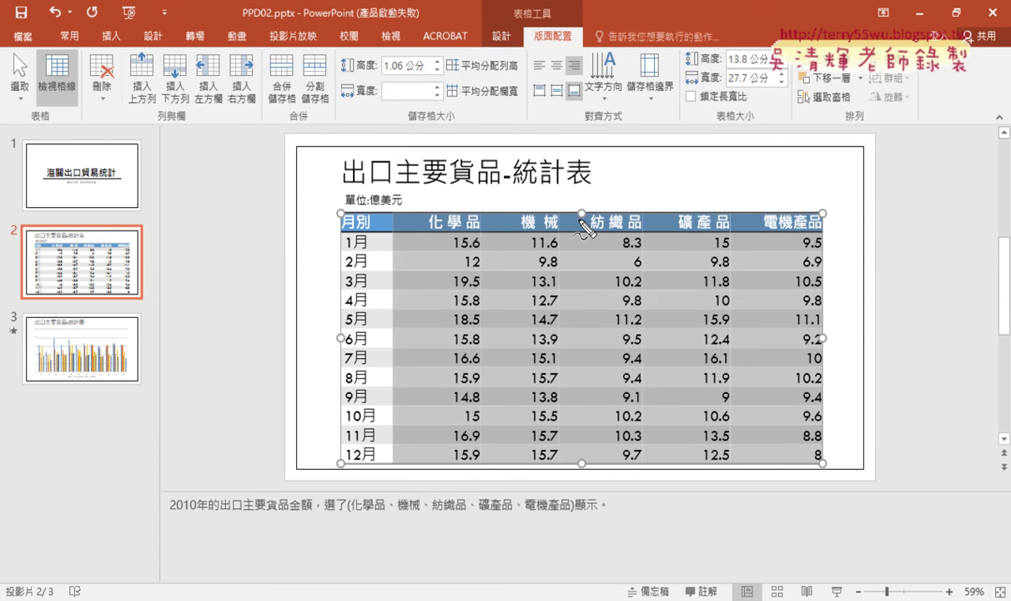
drag(394, 203, 392, 265)
drag(832, 205, 831, 277)
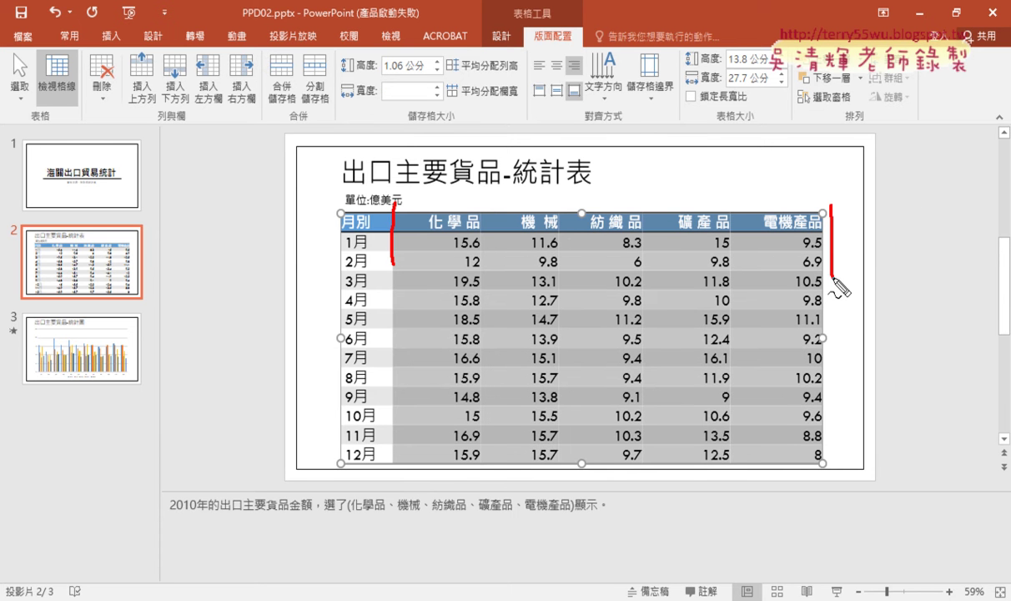
mouse_move(589, 201)
mouse_down()
mouse_move(498, 109)
mouse_move(546, 116)
mouse_move(451, 98)
mouse_move(518, 97)
mouse_up()
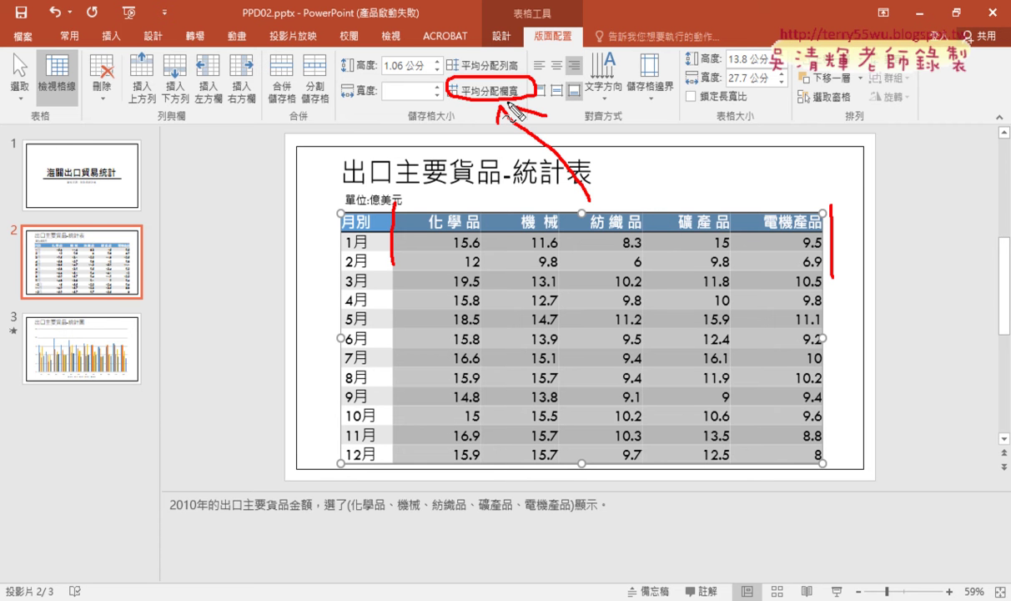
key(Escape)
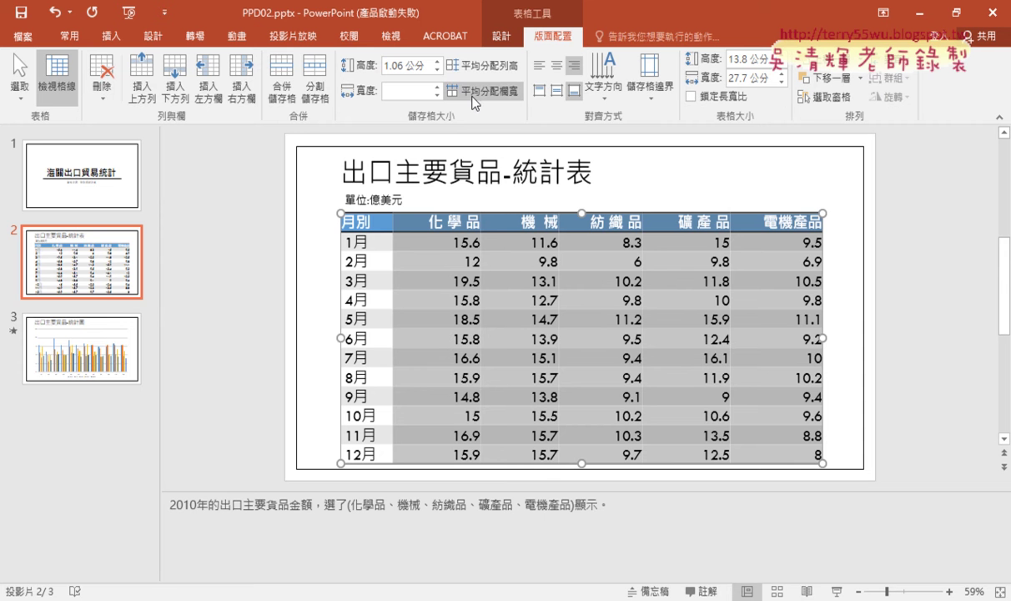
click(473, 96)
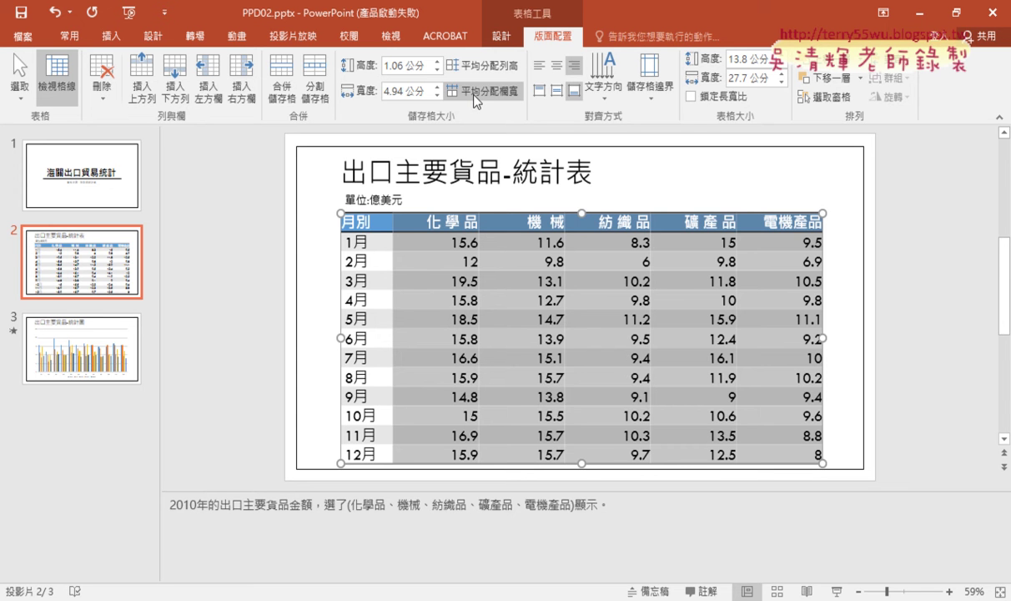
click(474, 94)
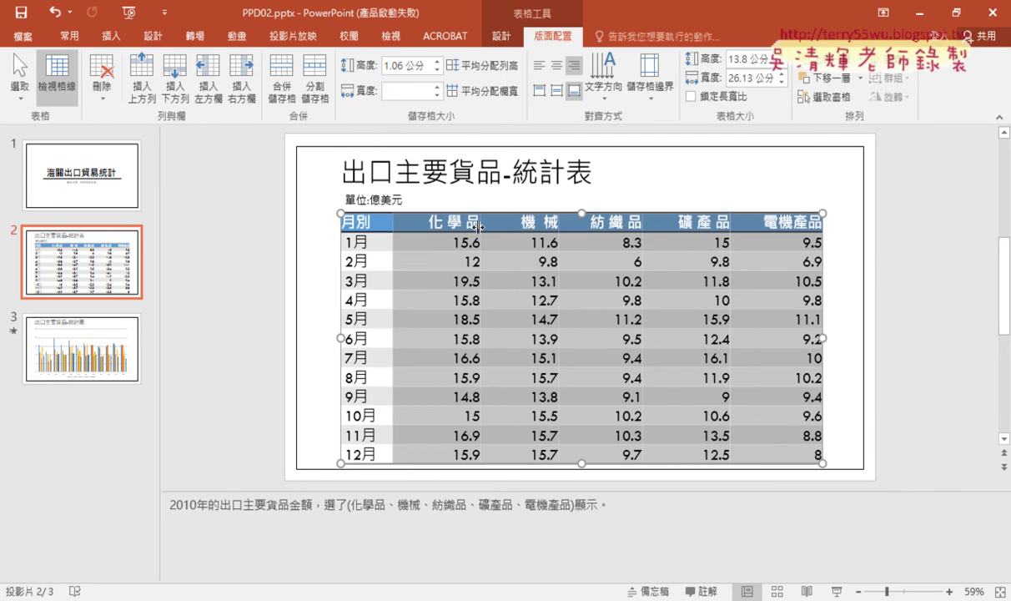
double_click(478, 226)
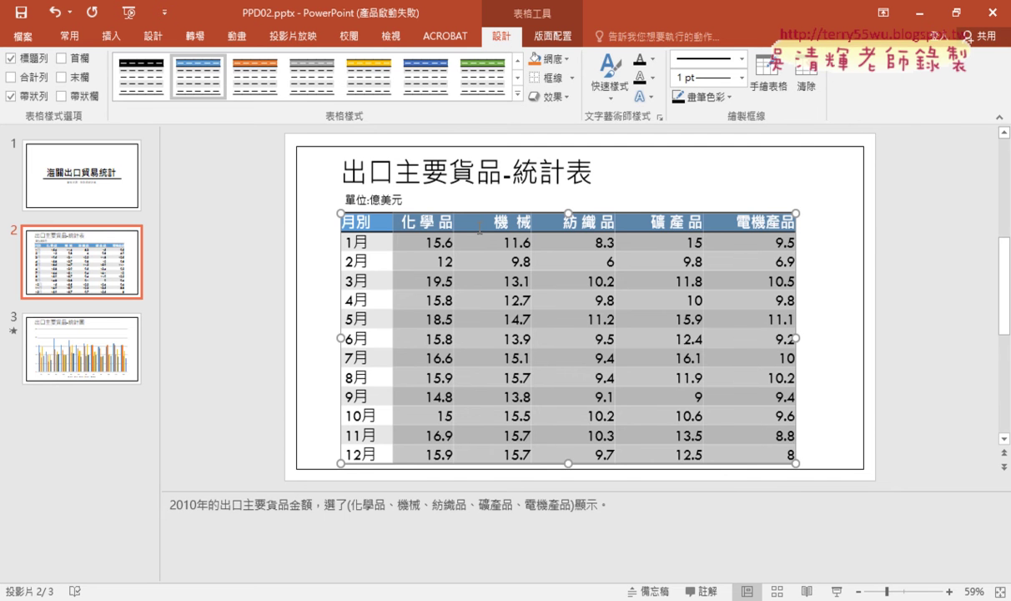
Undo the accidental 化學品 resize, redistribute the product columns evenly, and return to the task PDF.
key(ctrl+z)
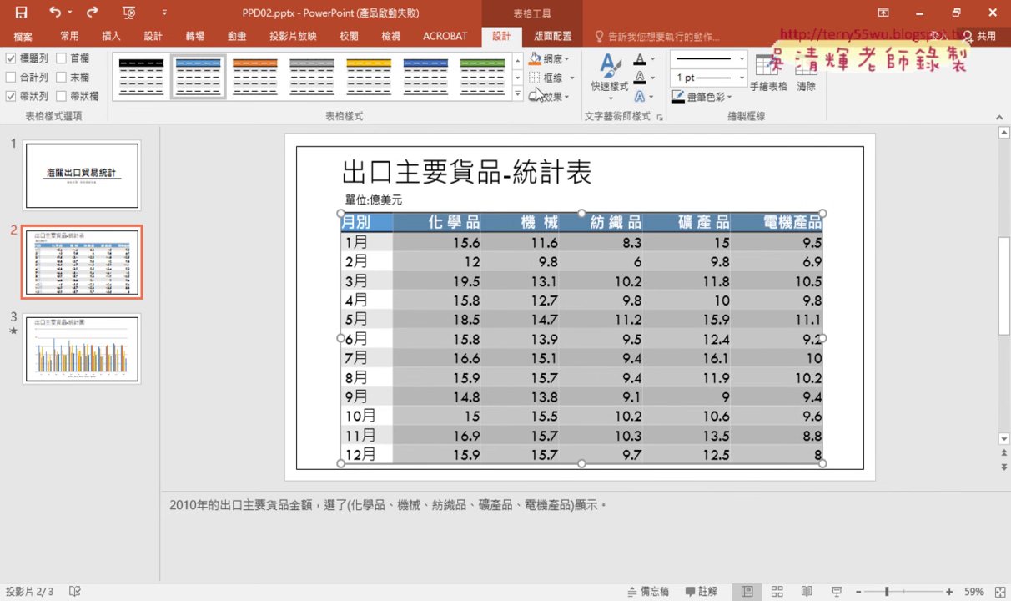
click(526, 38)
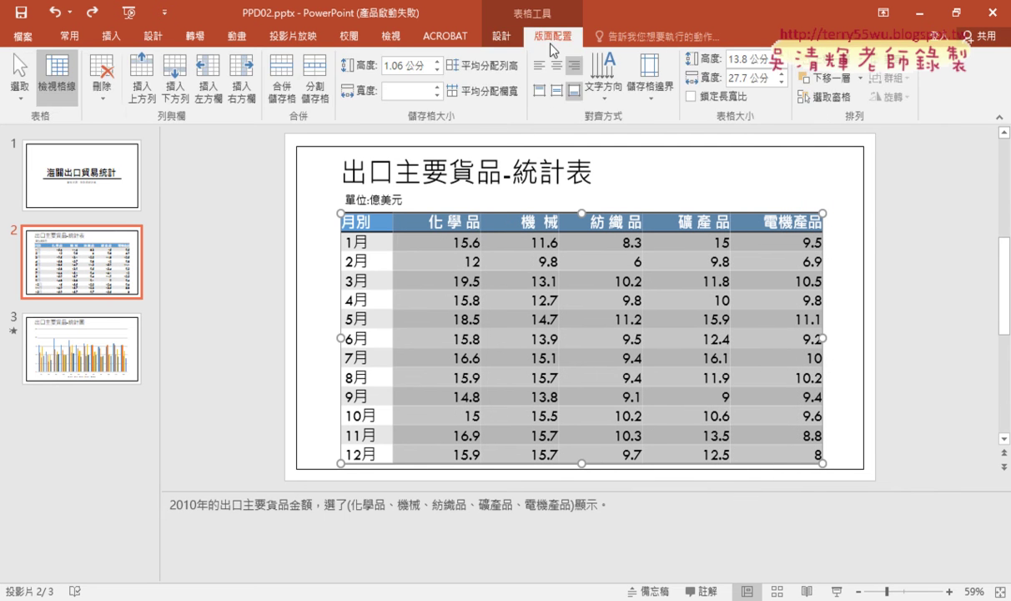
click(503, 103)
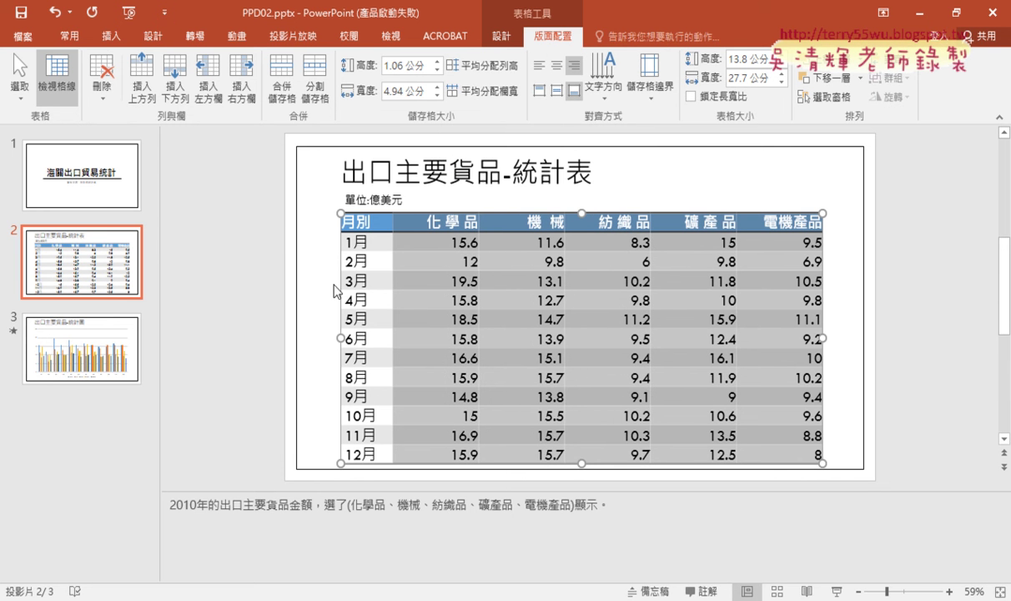
key(alt+Tab)
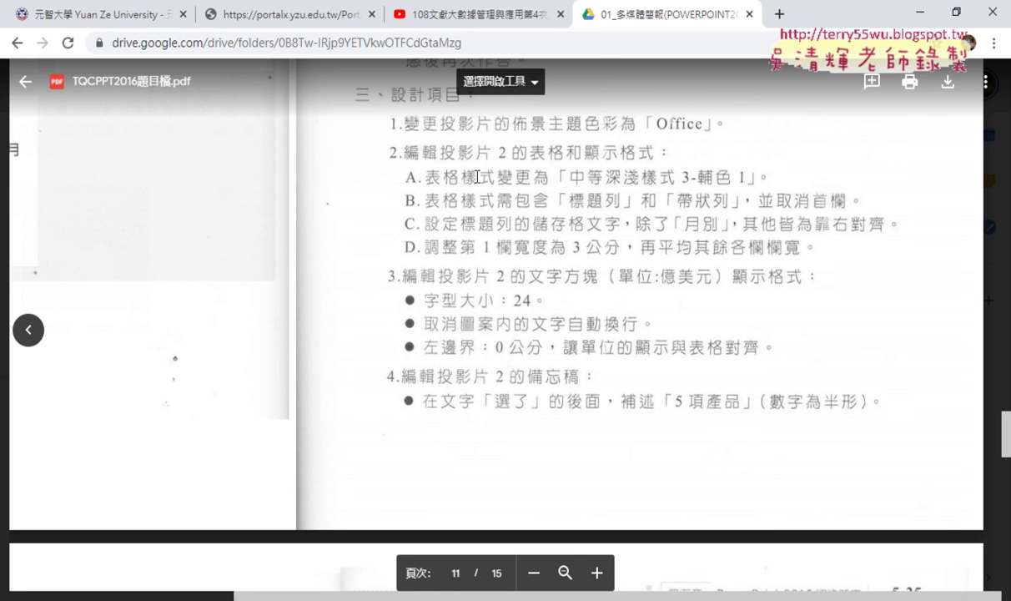